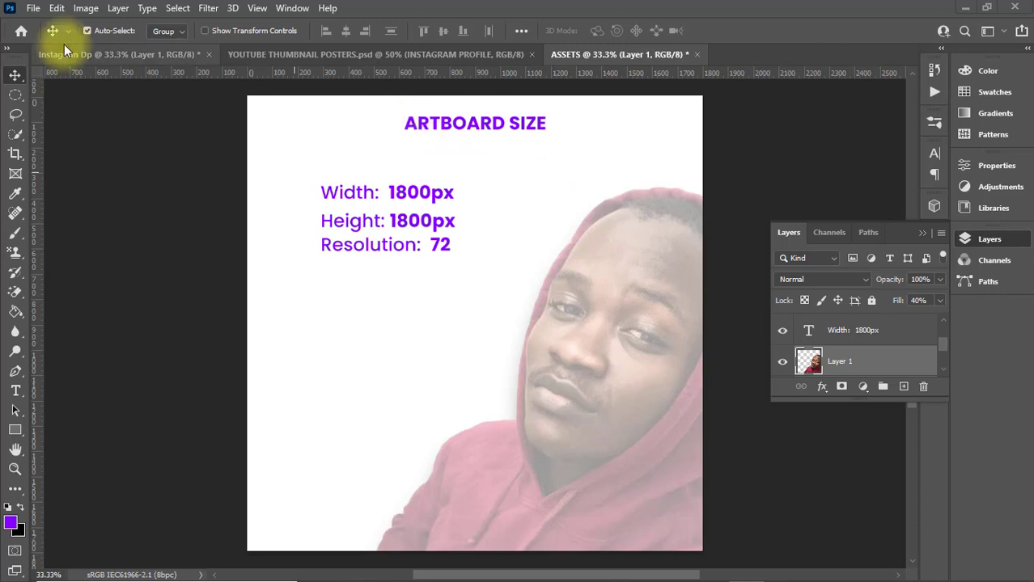
Create a new 1800 x 1800 px document at 72 pixels/inch named INSTAGRAM PROFILE PIC
left_click(33, 8)
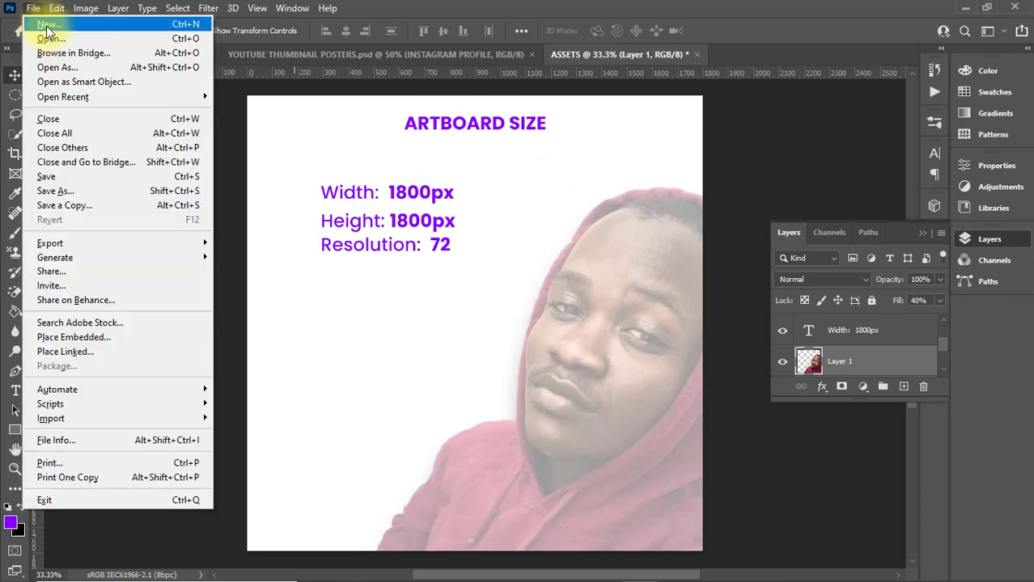
left_click(37, 21)
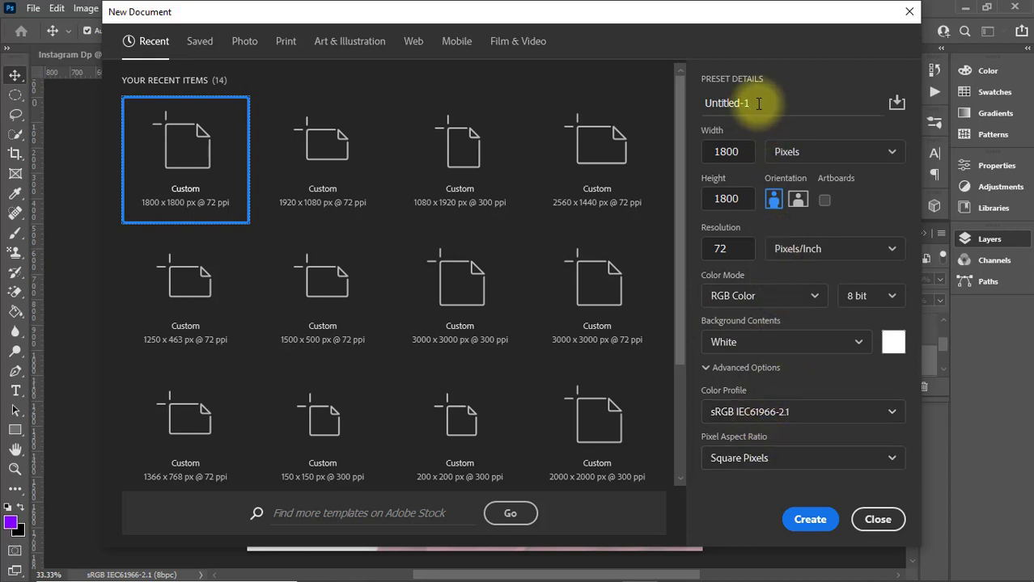
left_click_drag(767, 103, 696, 104)
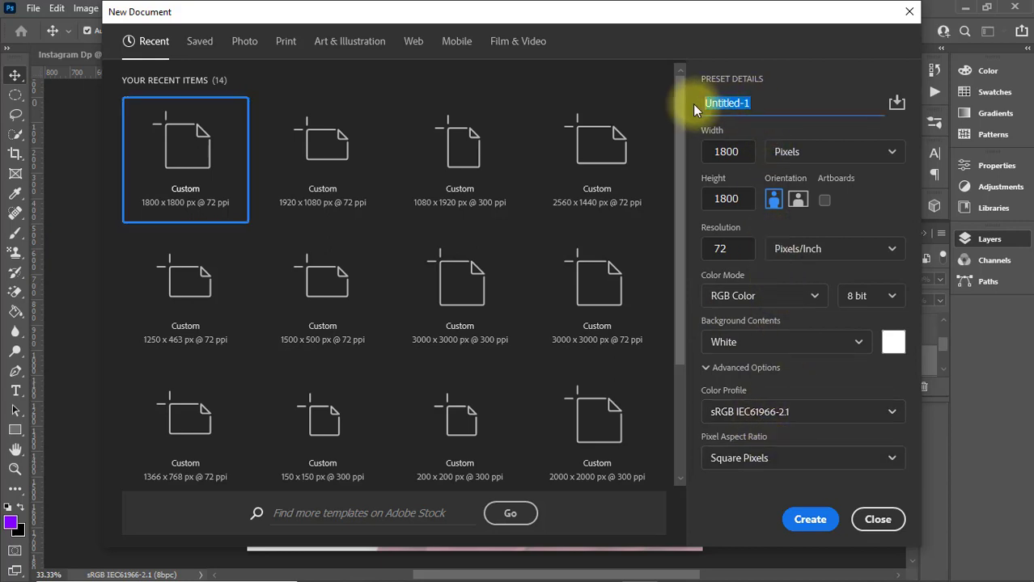
key("BackSpace")
type("INSTAGRAM PR")
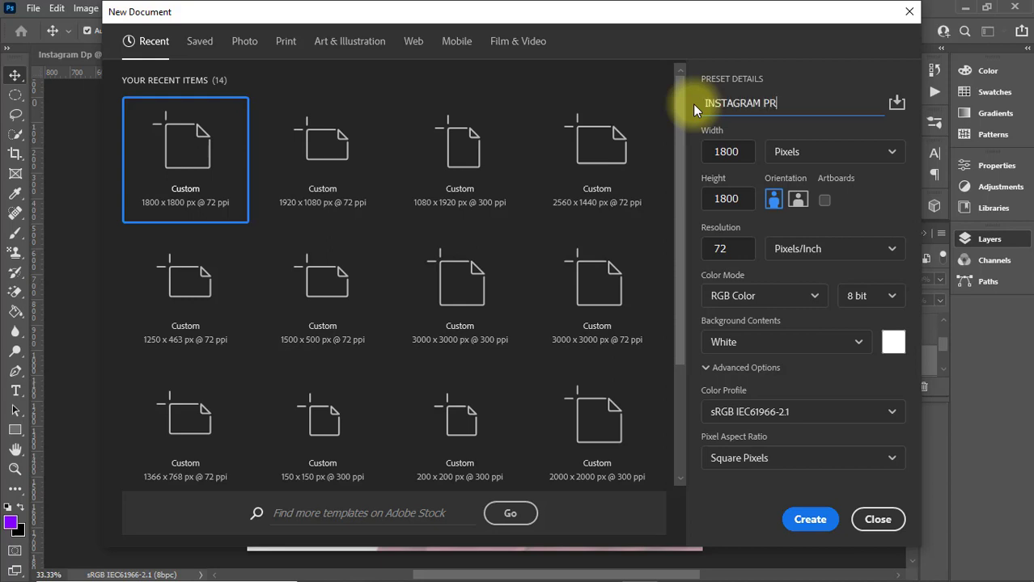
type("OFILE PIC")
key("Return")
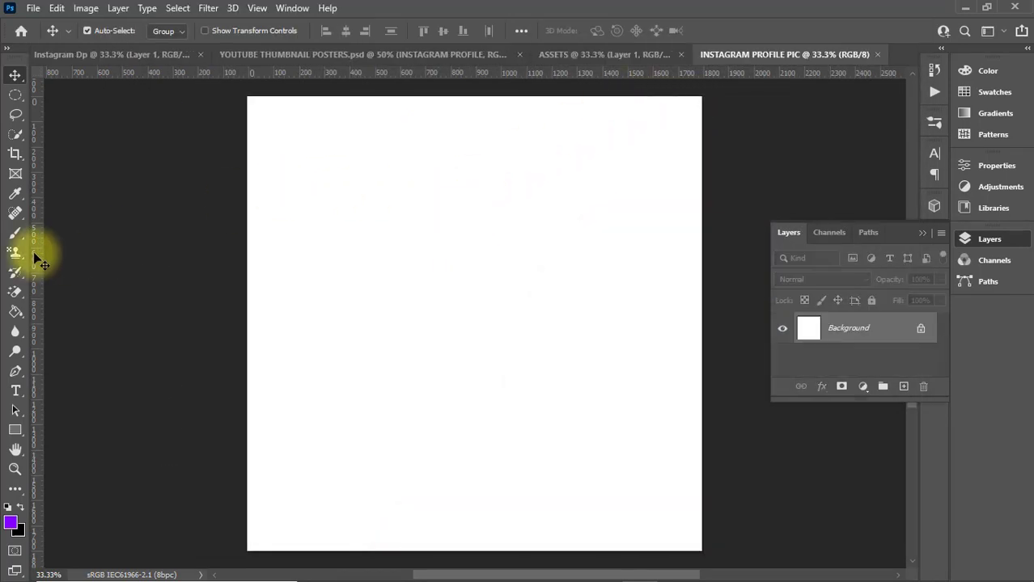
Make a circular selection with the Elliptical Marquee at a fixed size of 1800 x 1800 px, aligned to fill the canvas
left_click(12, 95)
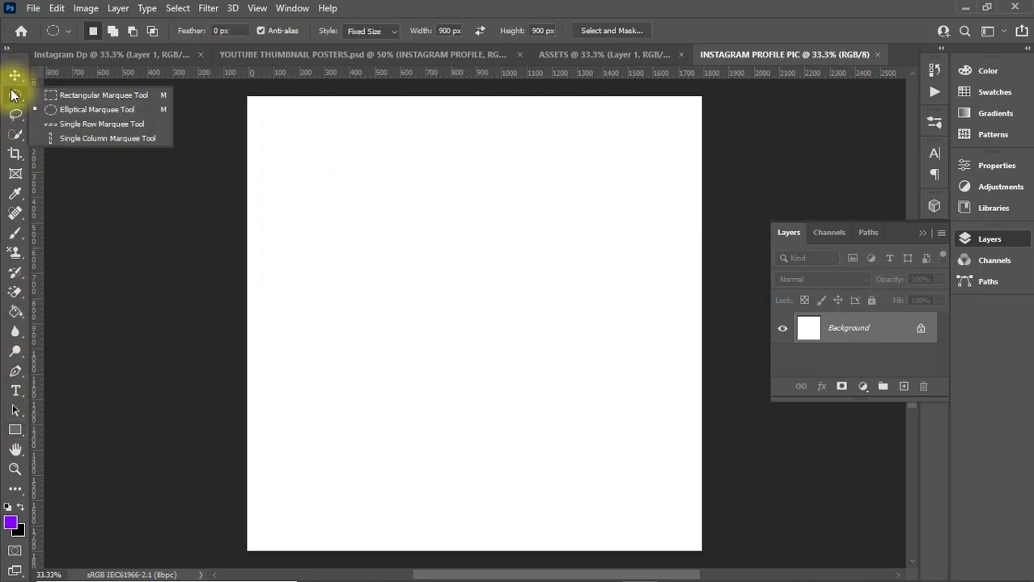
left_click(389, 33)
left_click(388, 33)
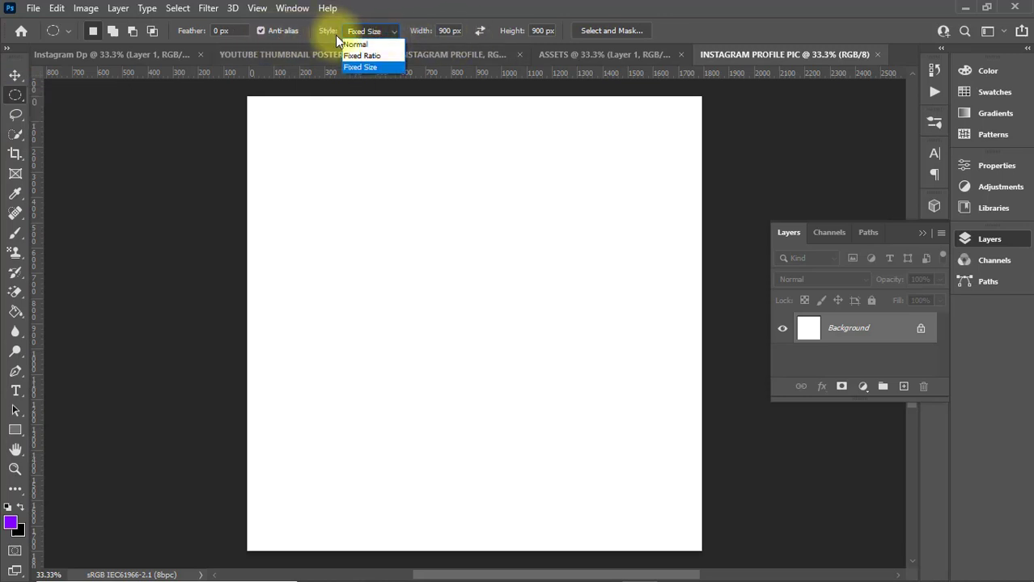
left_click(373, 65)
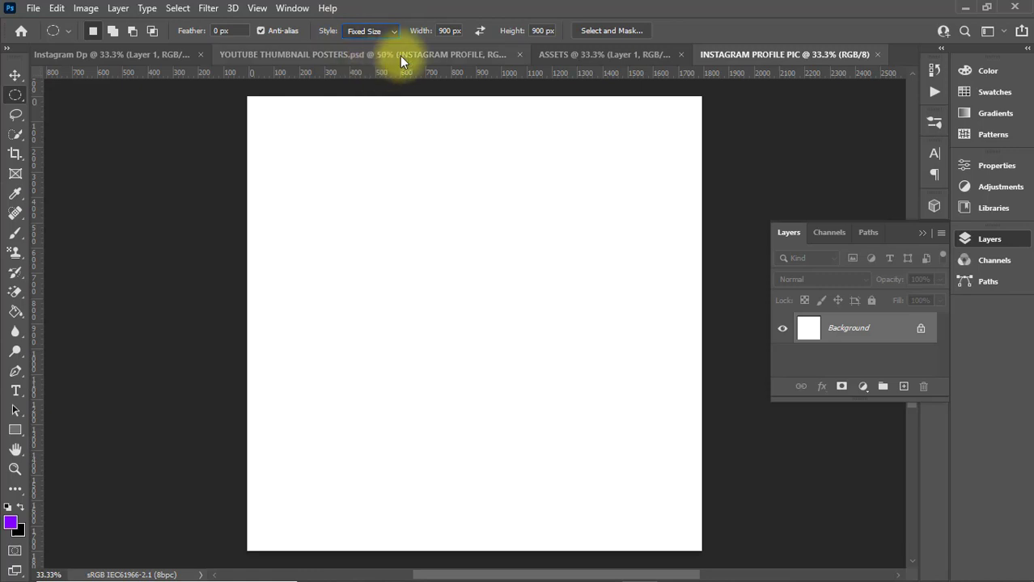
left_click(450, 31)
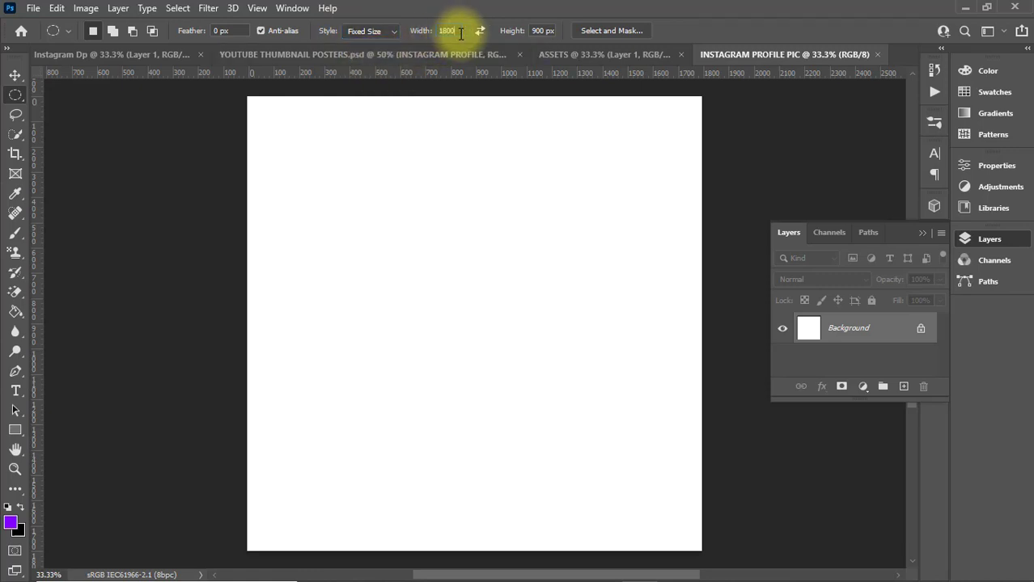
left_click(545, 31)
left_click_drag(545, 31, 516, 31)
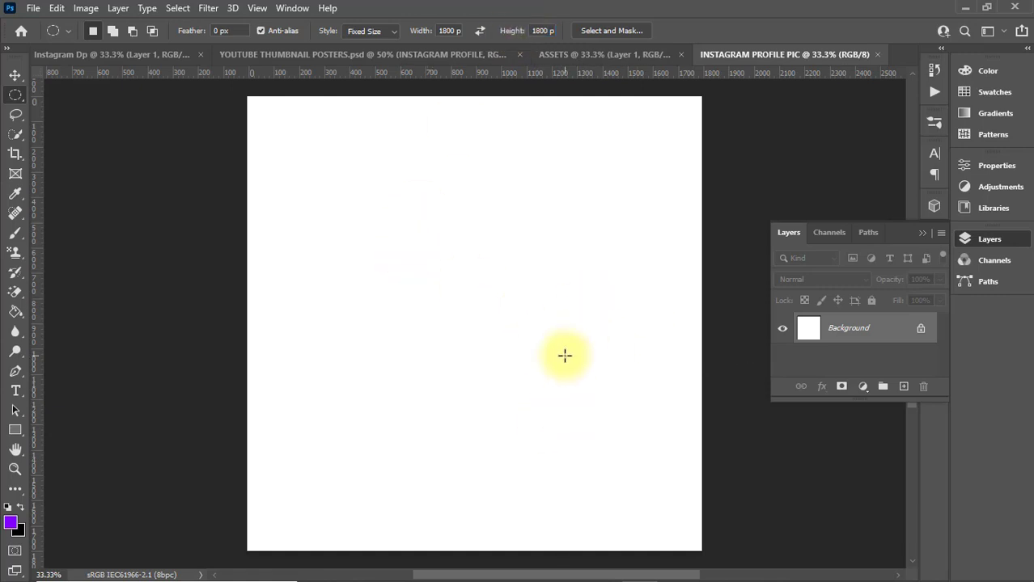
left_click_drag(668, 451, 351, 194)
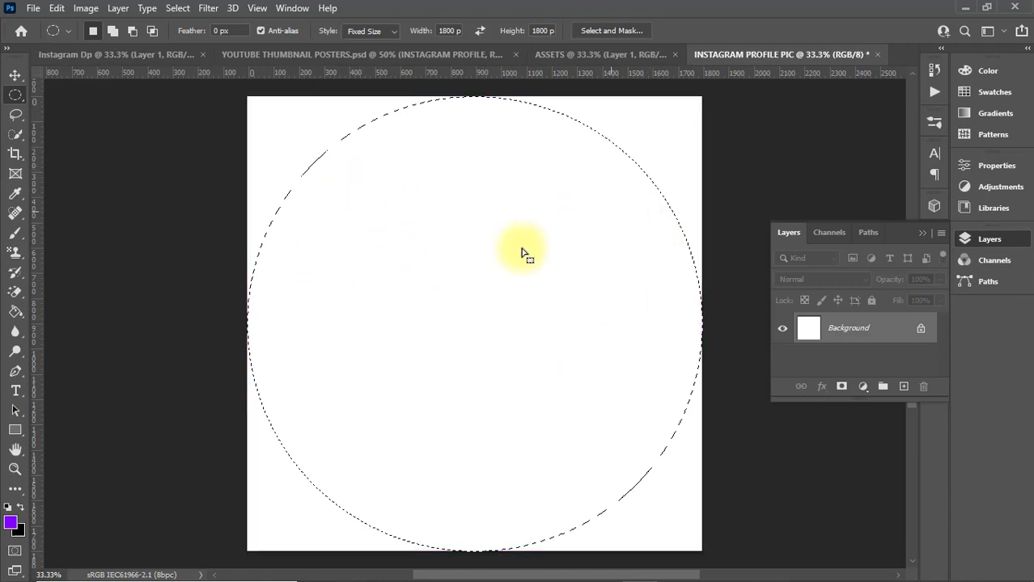
left_click(57, 8)
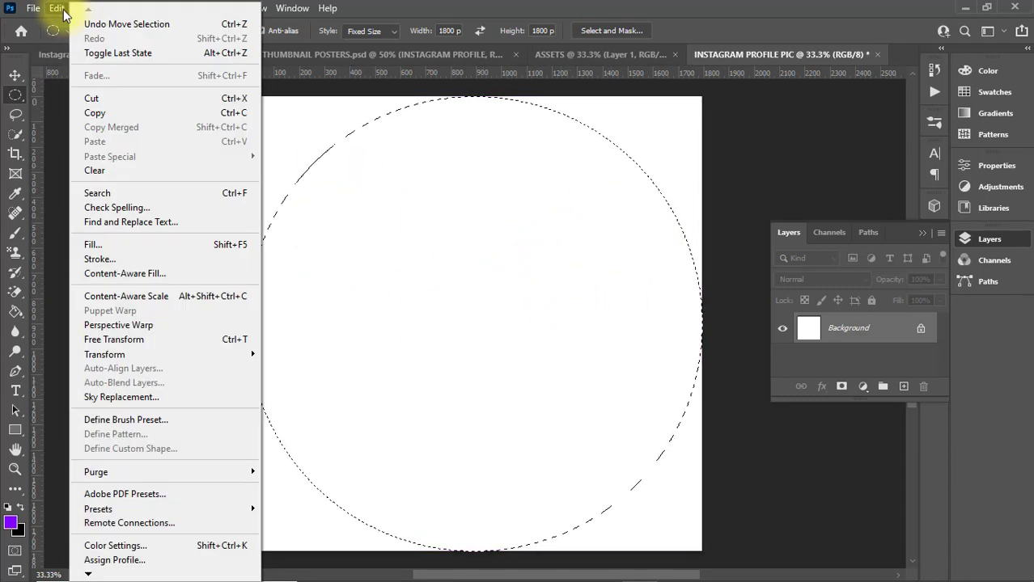
left_click(161, 244)
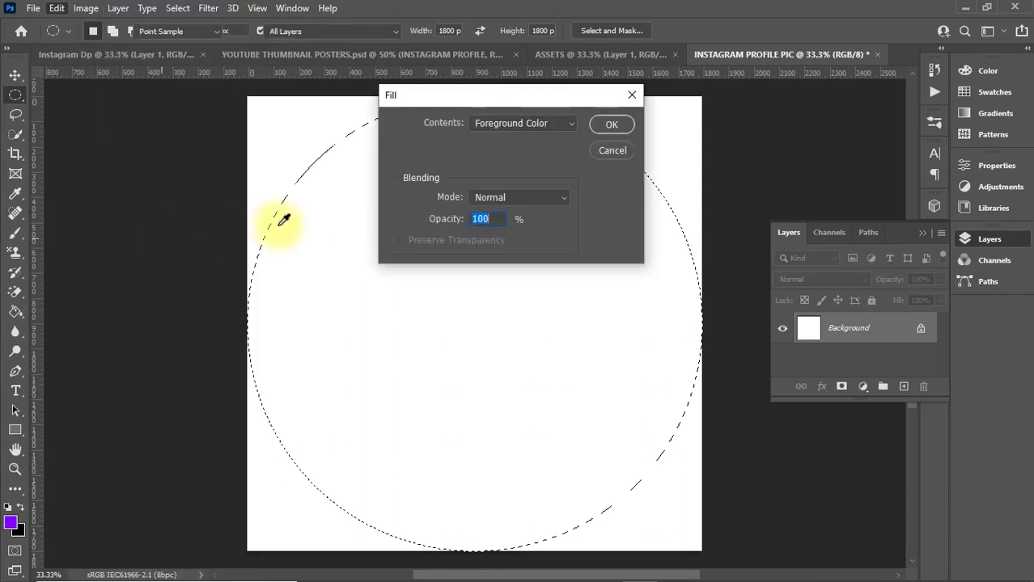
left_click(540, 124)
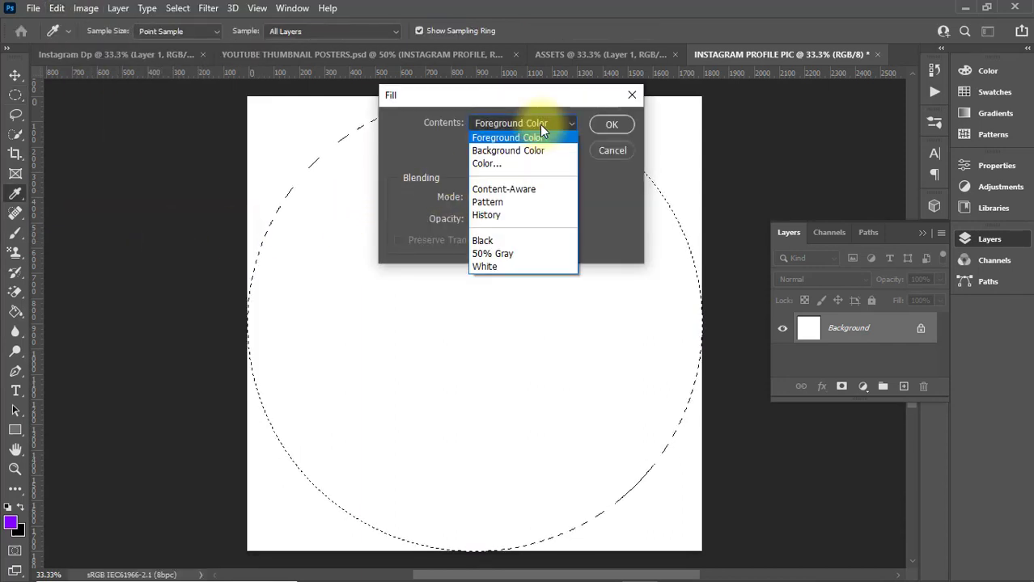
left_click(536, 142)
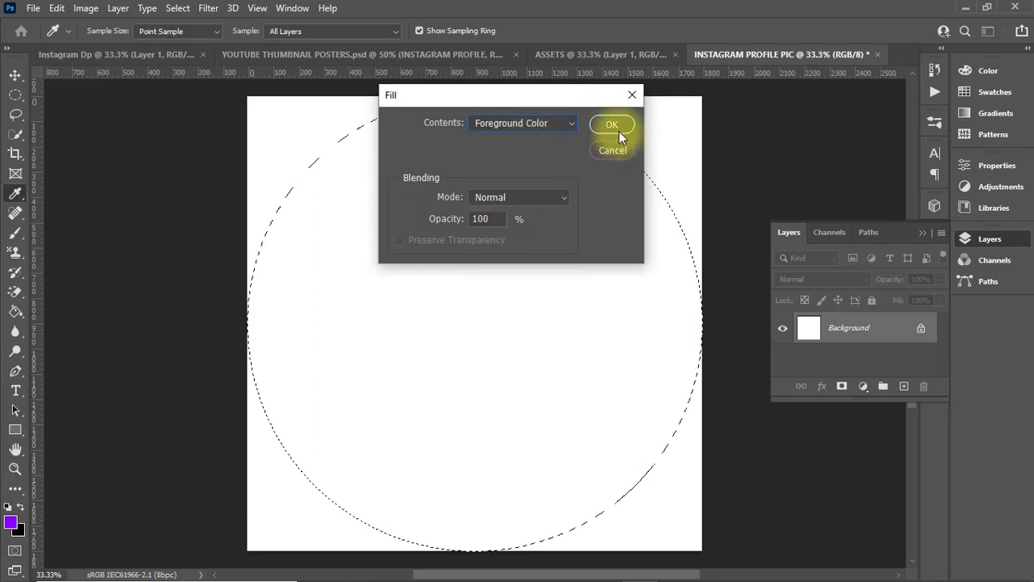
left_click(631, 94)
key("m")
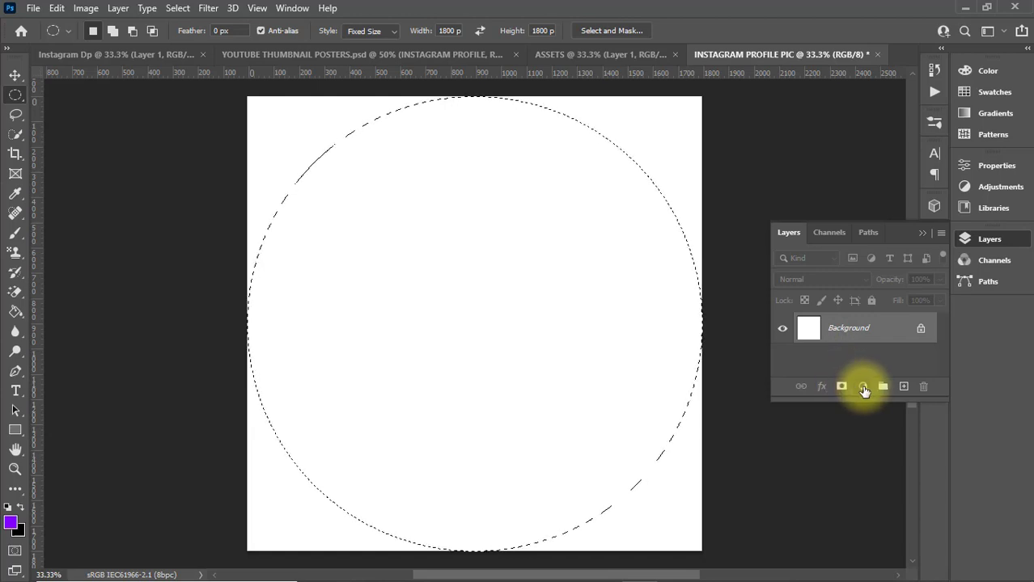
Add a Solid Color fill layer in purple 7f00ff within the circular selection
left_click(863, 386)
left_click(885, 122)
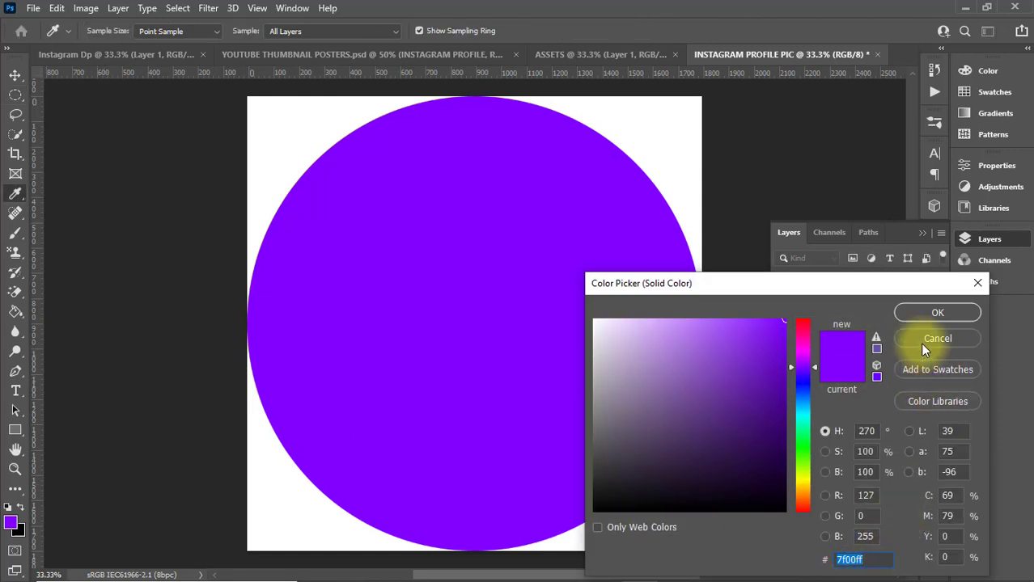
left_click(923, 320)
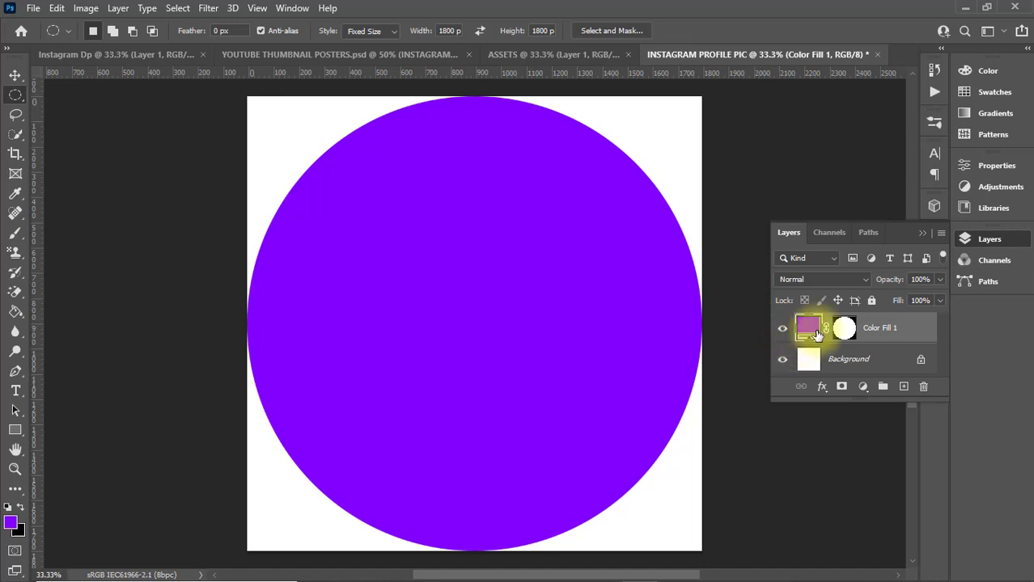
Duplicate the purple circle layer and change the copy's fill color to off-white f9f9f9
left_click_drag(886, 346, 903, 386)
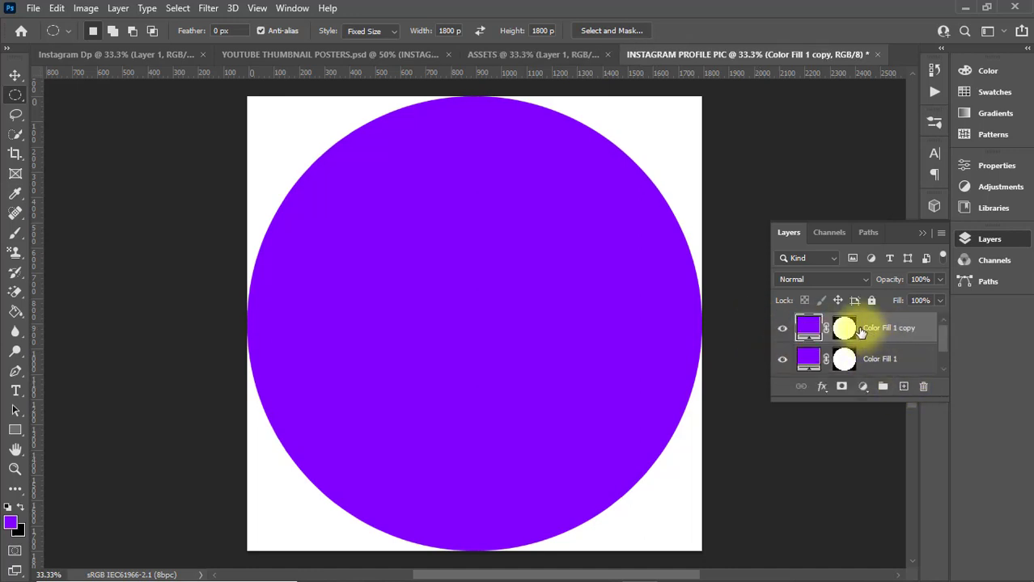
key("ctrl+t")
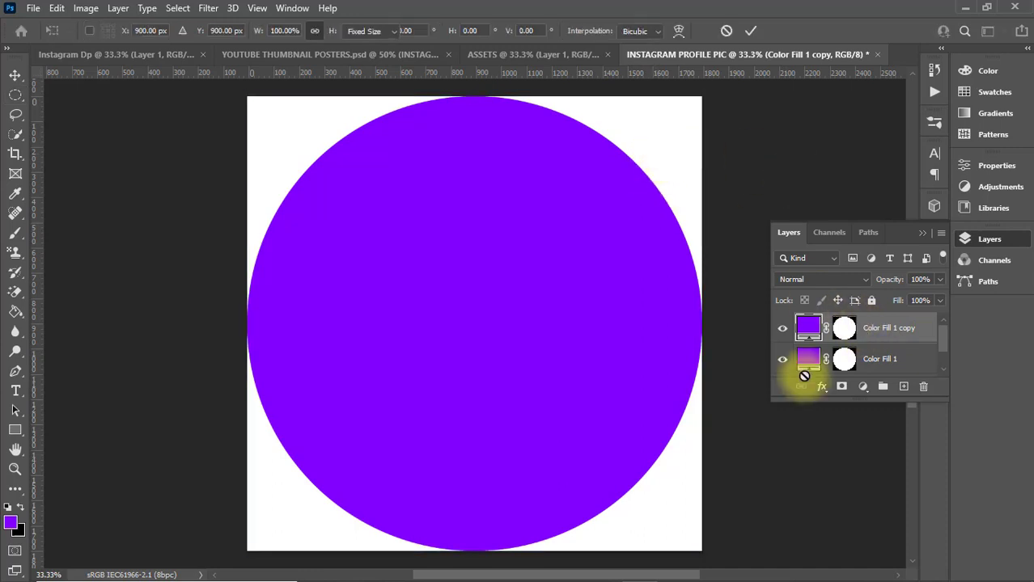
key("Return")
key("m")
double_click(811, 327)
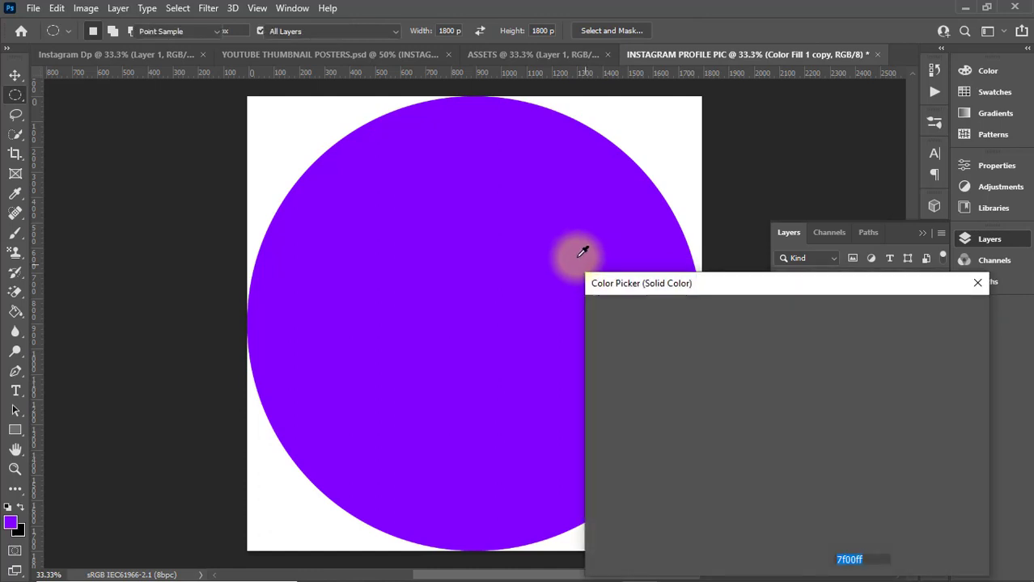
left_click_drag(596, 329, 586, 324)
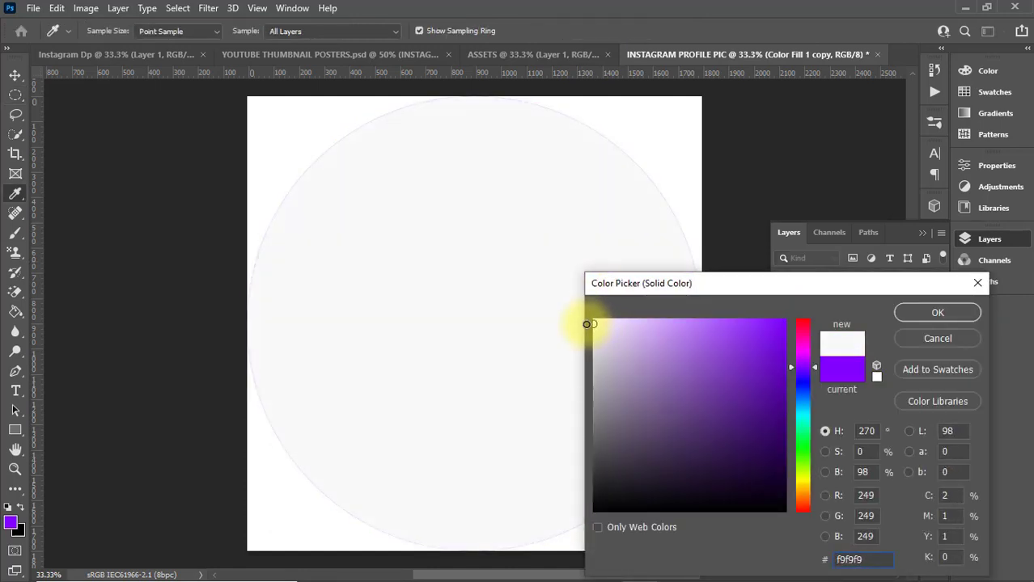
left_click(895, 313)
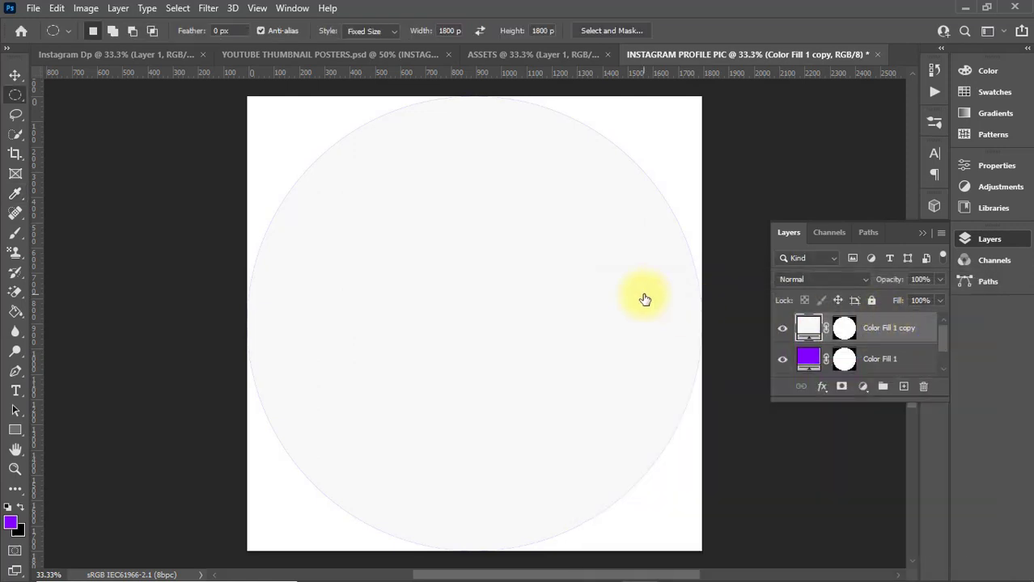
Scale the off-white circle to about 92% and center it horizontally and vertically on the canvas
key("ctrl+t")
left_click_drag(701, 97, 665, 132)
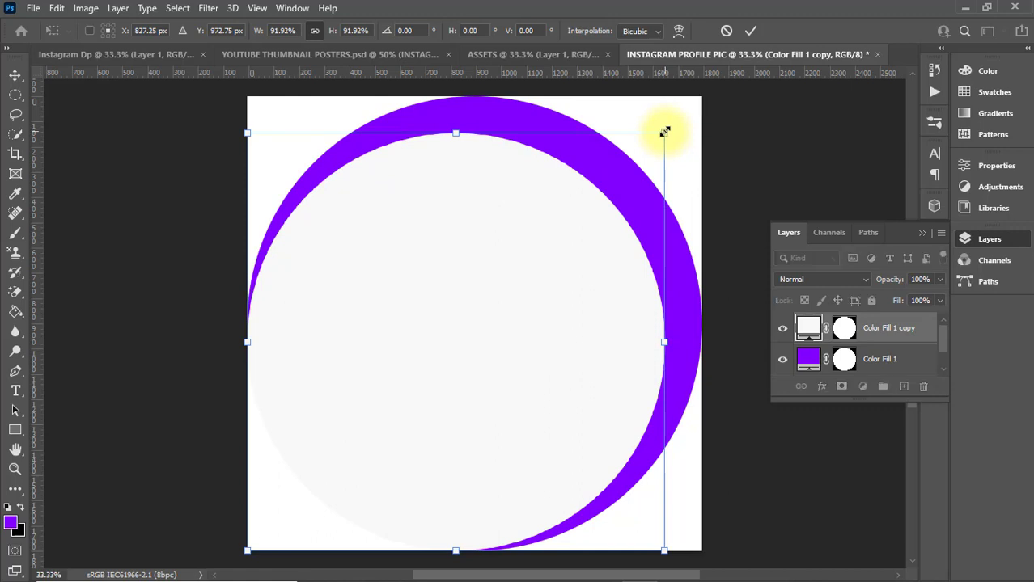
key("Return")
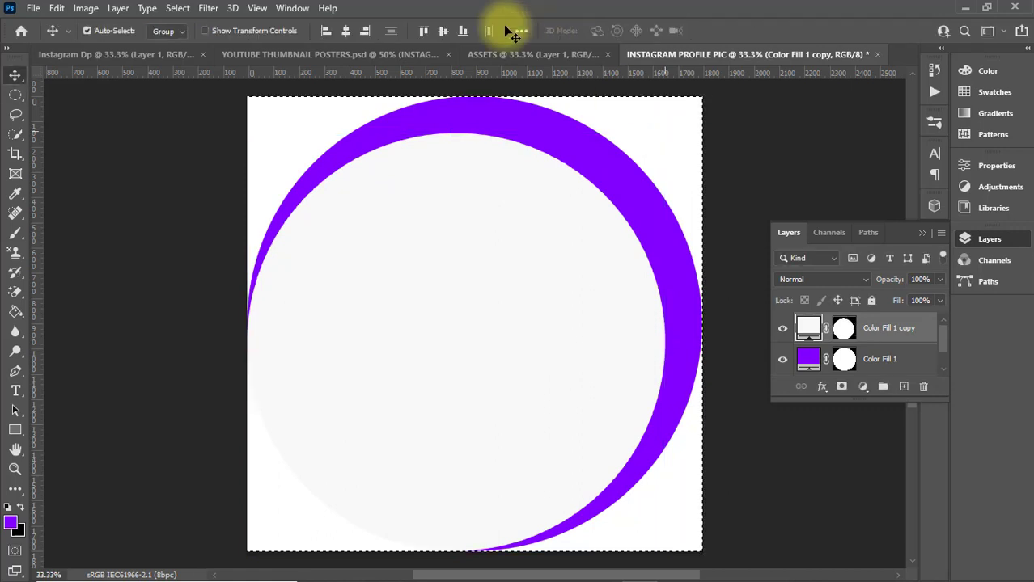
left_click(347, 34)
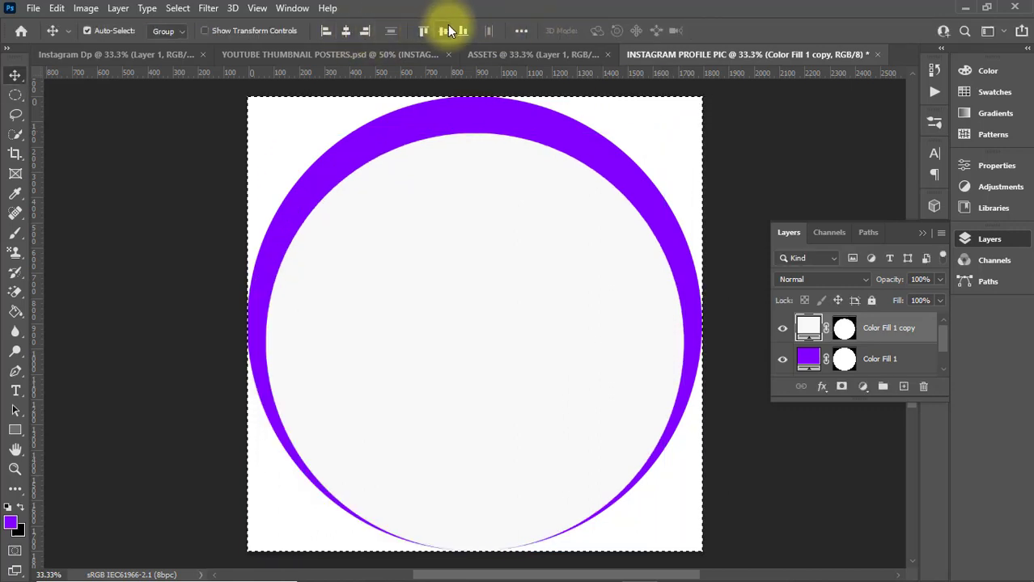
left_click(447, 29)
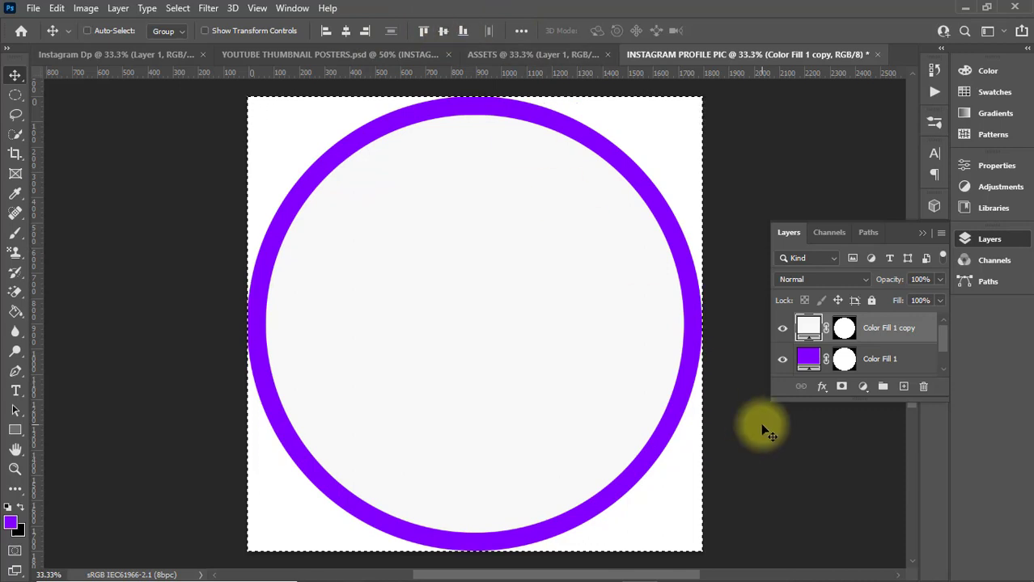
key("ctrl+d")
Shrink the off-white circle slightly more to thicken the purple ring, and center it on the canvas again
key("ctrl+t")
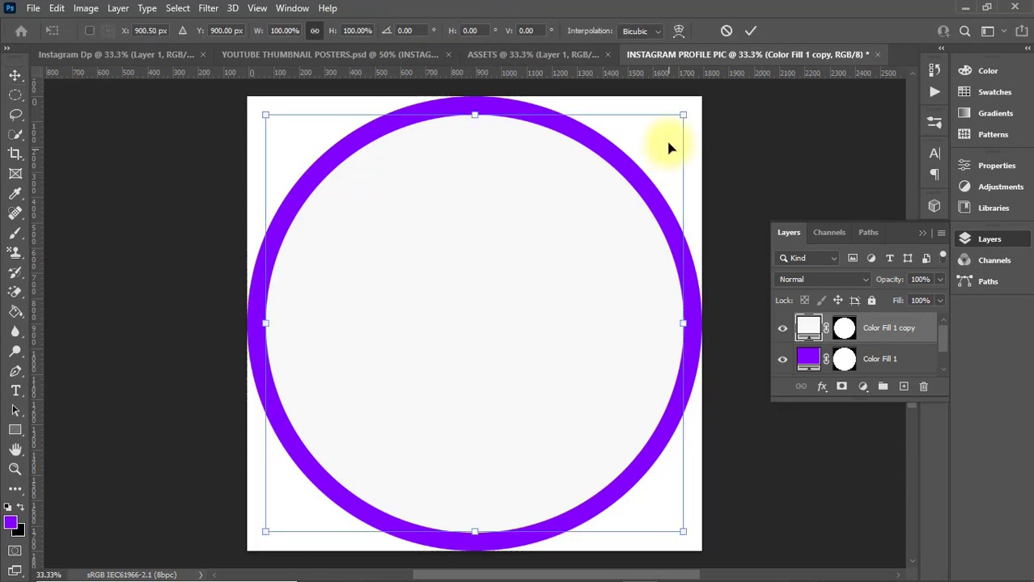
left_click_drag(683, 113, 672, 121)
key("Return")
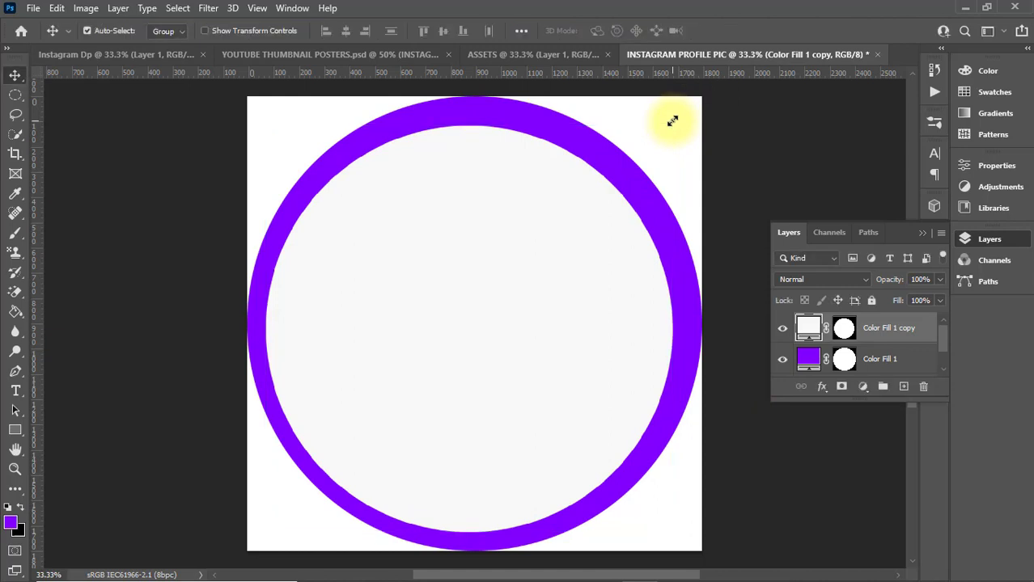
key("ctrl+a")
left_click(345, 32)
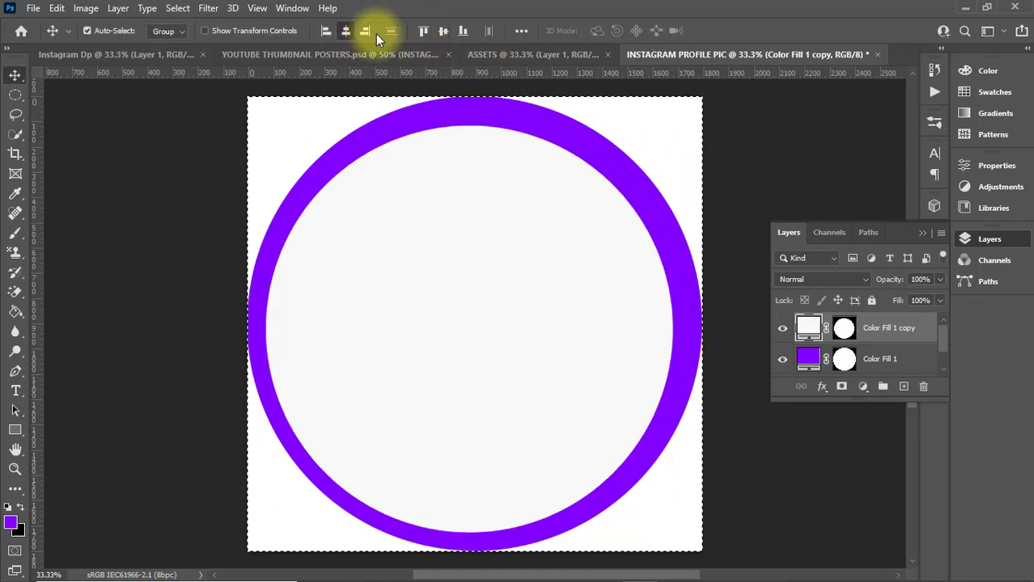
left_click(442, 34)
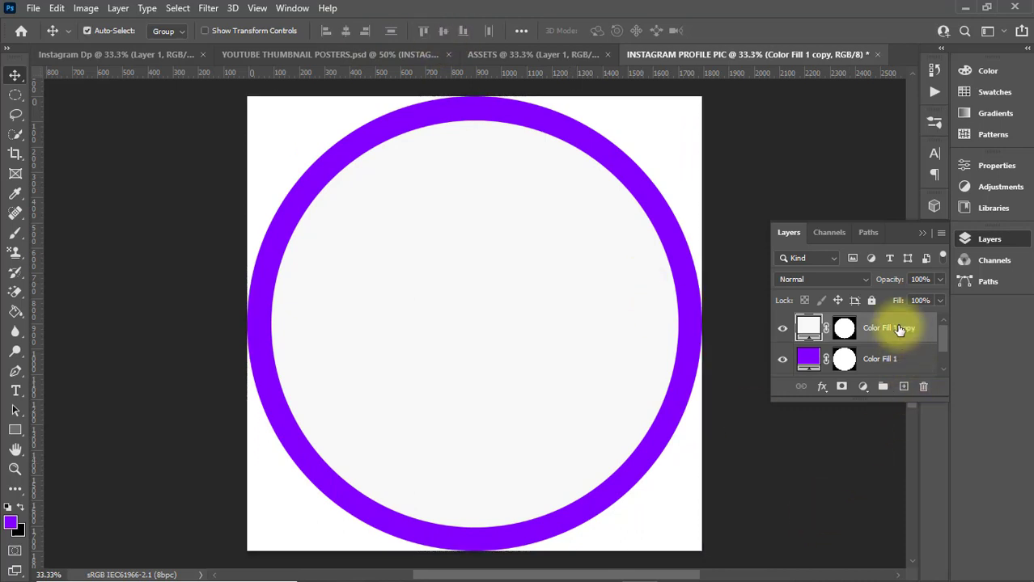
key("ctrl+d")
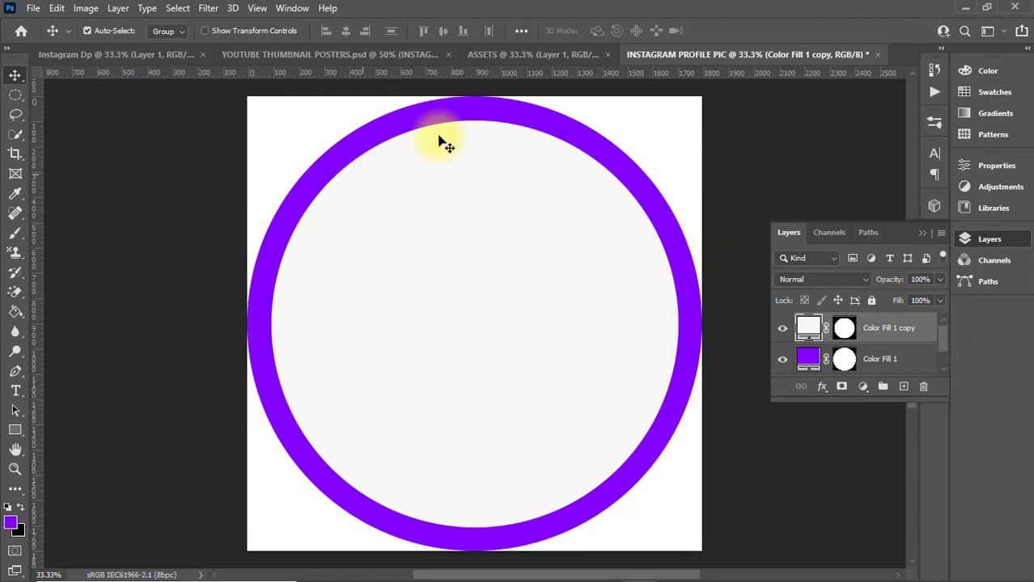
Copy the portrait layer from the ASSETS document into INSTAGRAM PROFILE PIC and set its Fill to 100%
left_click(549, 54)
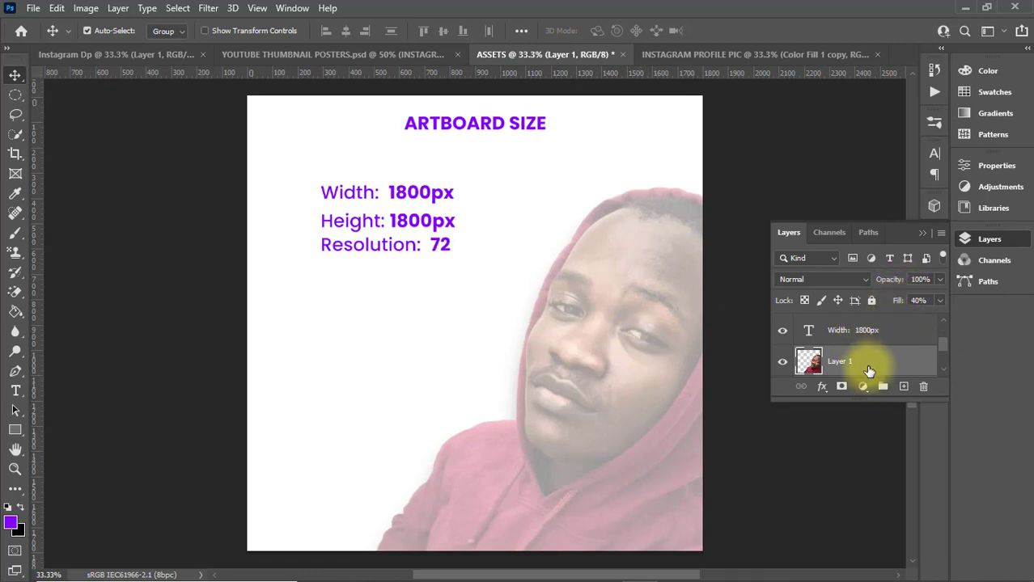
left_click_drag(867, 369, 531, 320)
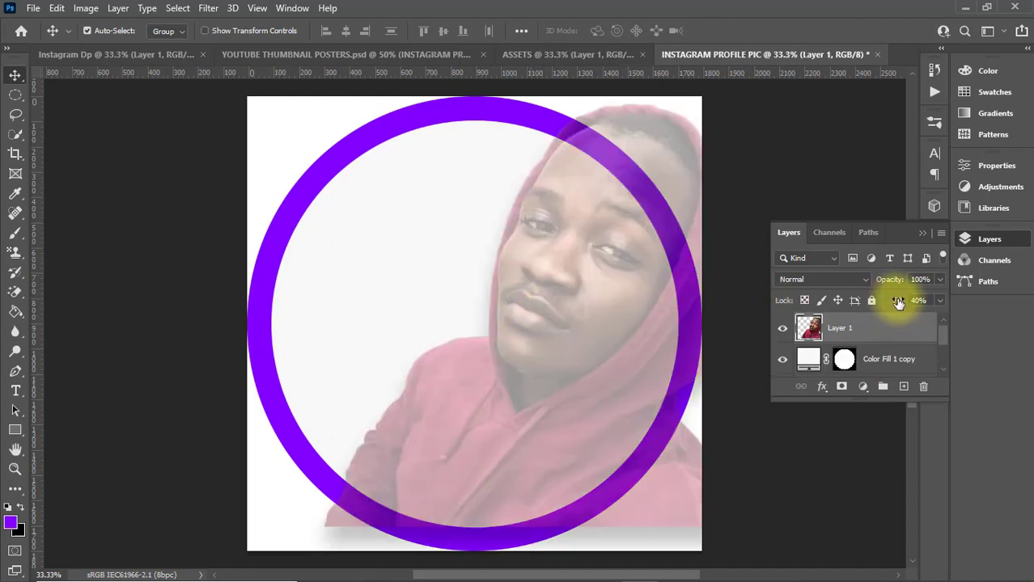
left_click_drag(899, 300, 970, 313)
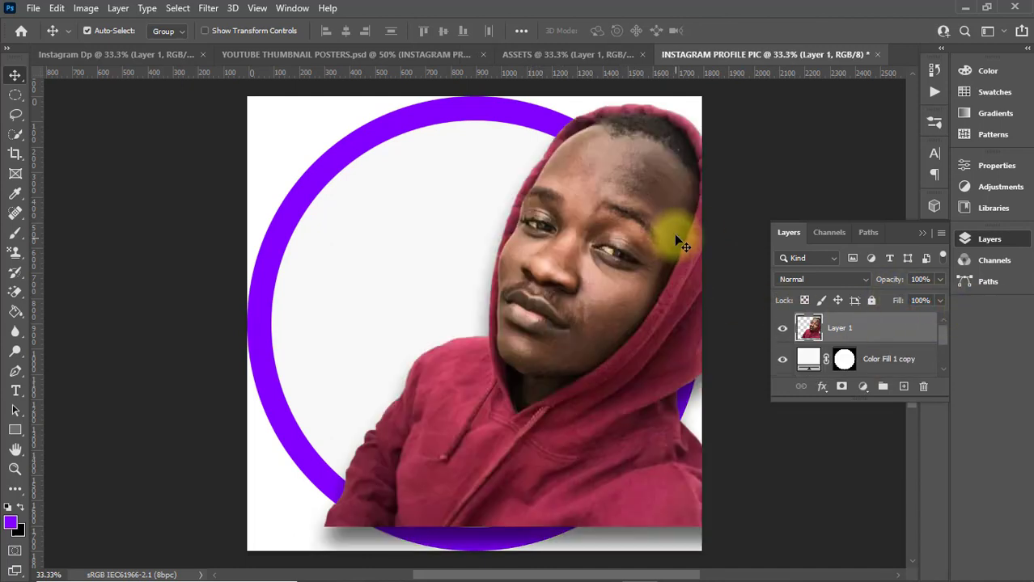
Move the portrait down so the hoodie meets the canvas's lower edge, and center it horizontally on the canvas
left_click_drag(660, 214, 585, 253)
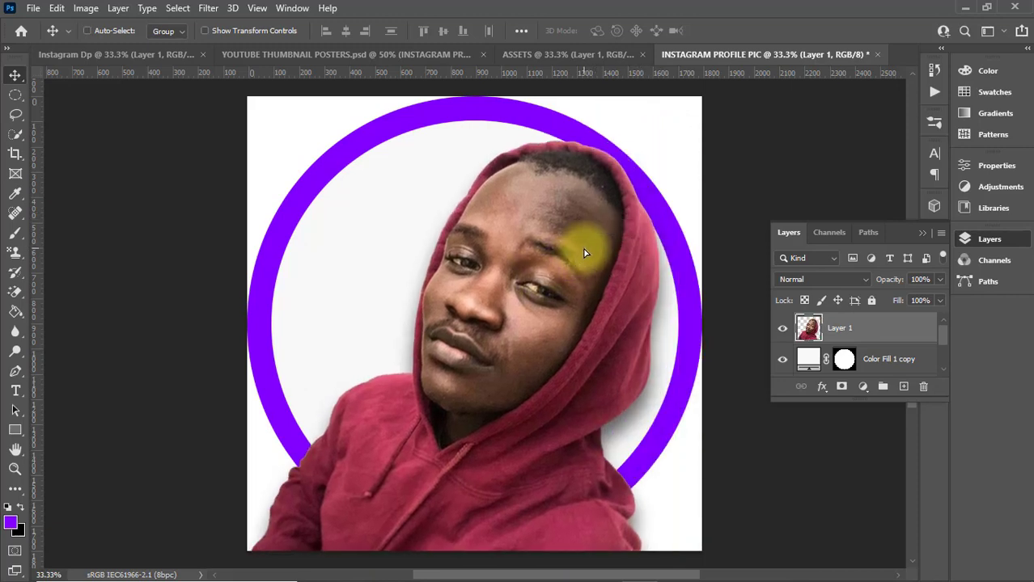
key("ctrl+a")
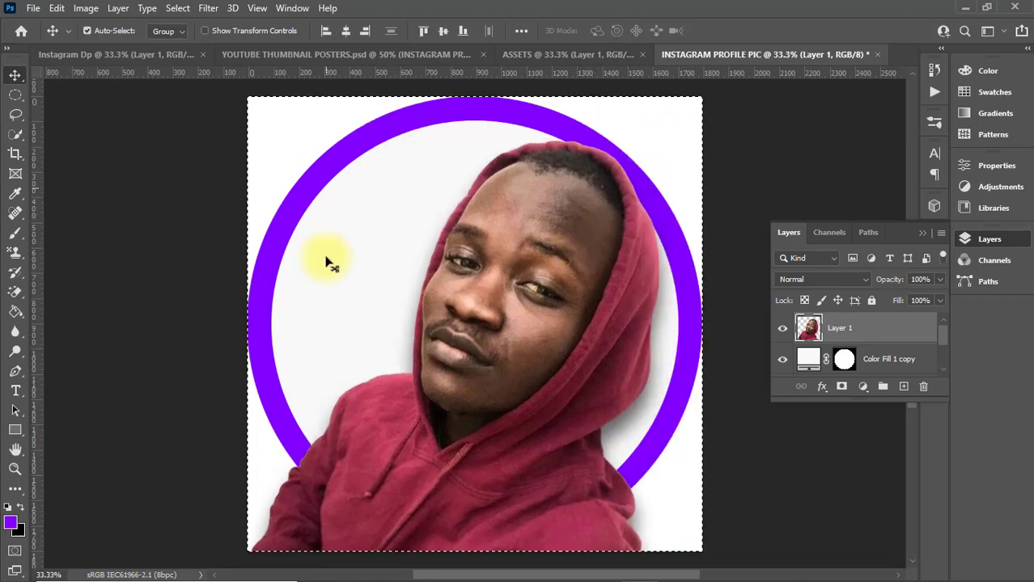
left_click(345, 33)
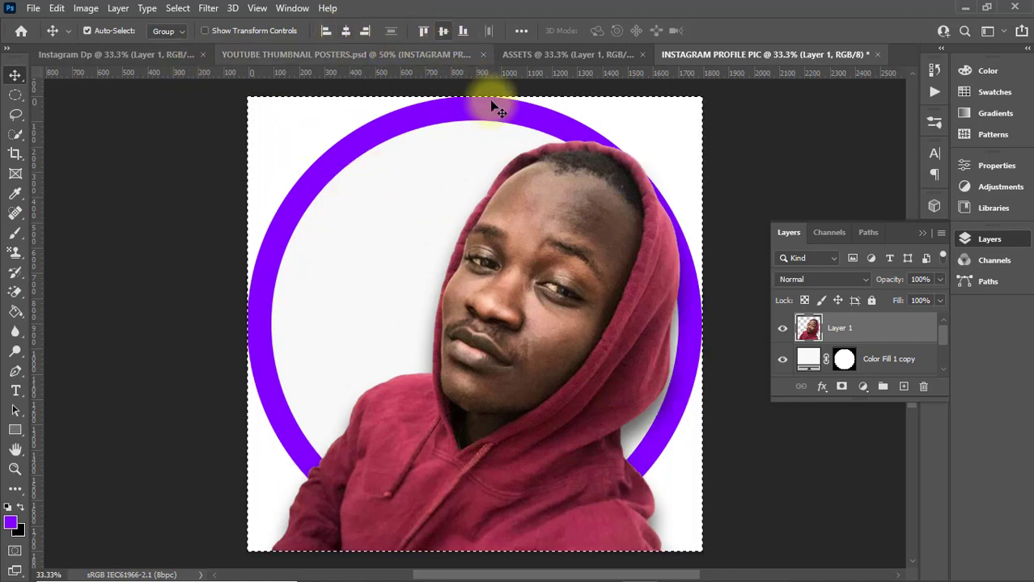
key("ctrl+d")
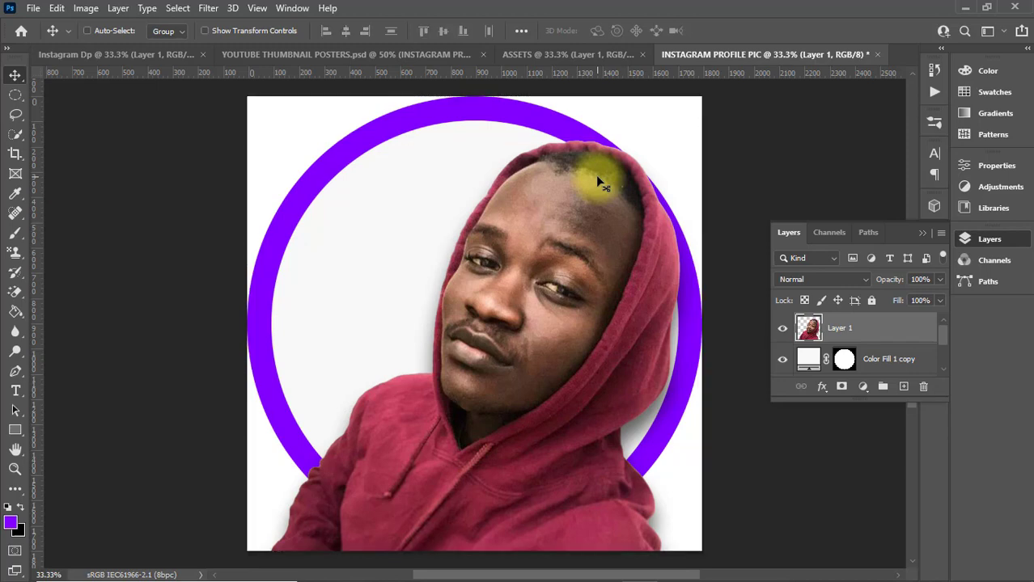
Nudge the portrait left in large increments until the face and hood sit centrally within the purple ring
key("shift+Left")
key("shift+Left")
key("shift+Left")
key("shift+Left")
key("shift+Left")
key("shift+Left")
key("shift+Left")
key("shift+Left")
key("shift+Left")
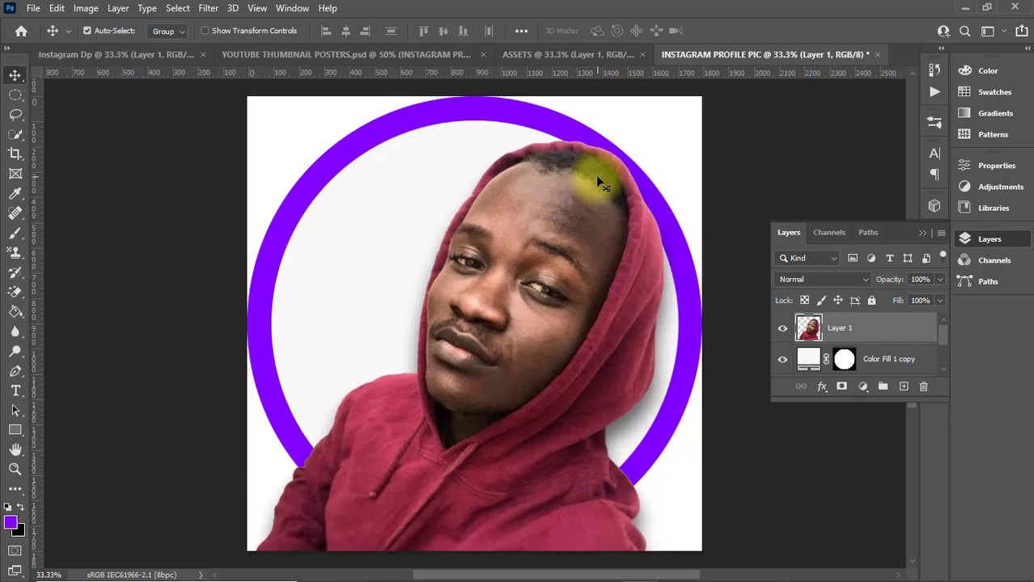
key("shift+Left")
key("shift+Left")
key("shift+Left")
key("shift+Left")
key("shift+Left")
key("shift+Left")
key("shift+Left")
key("shift+Left")
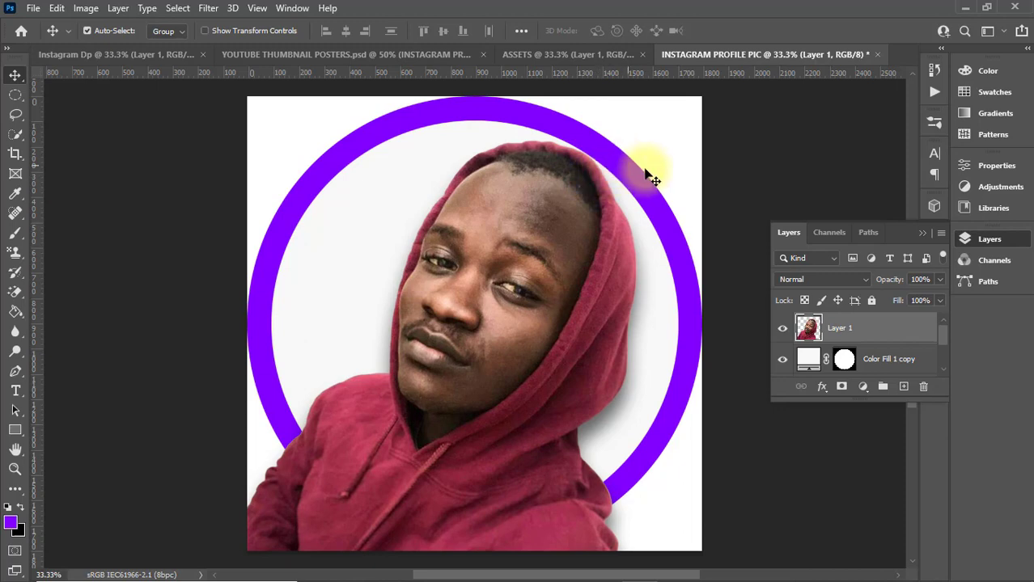
key("shift+Left")
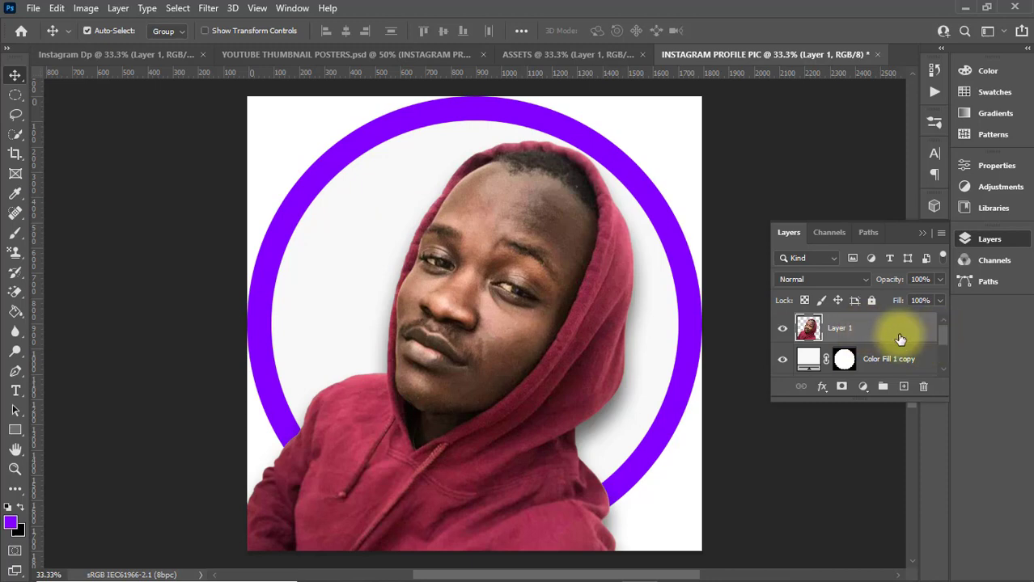
Duplicate the portrait layer and place the original between the off-white circle and purple circle layers
left_click_drag(882, 332, 904, 386)
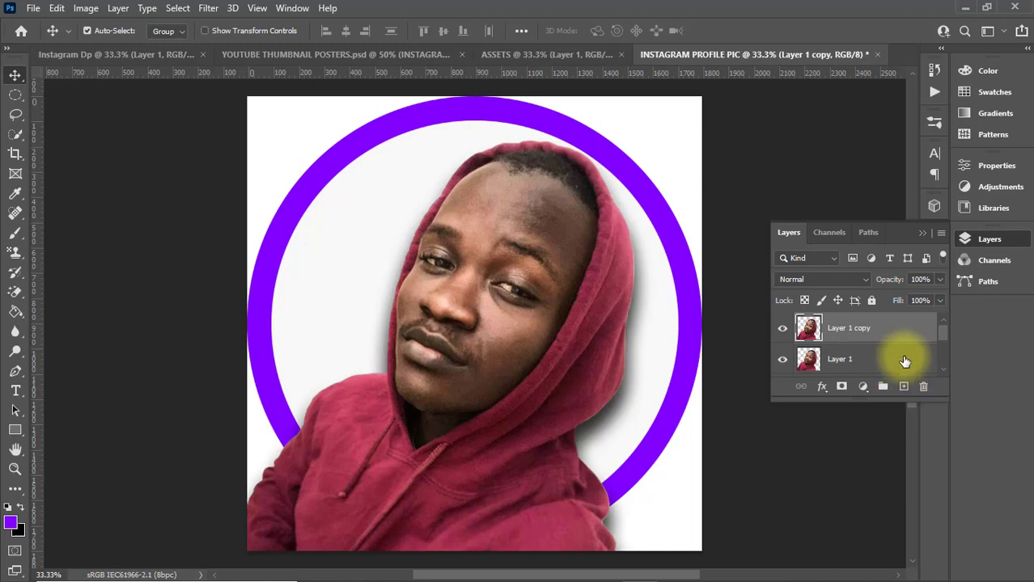
left_click(884, 354)
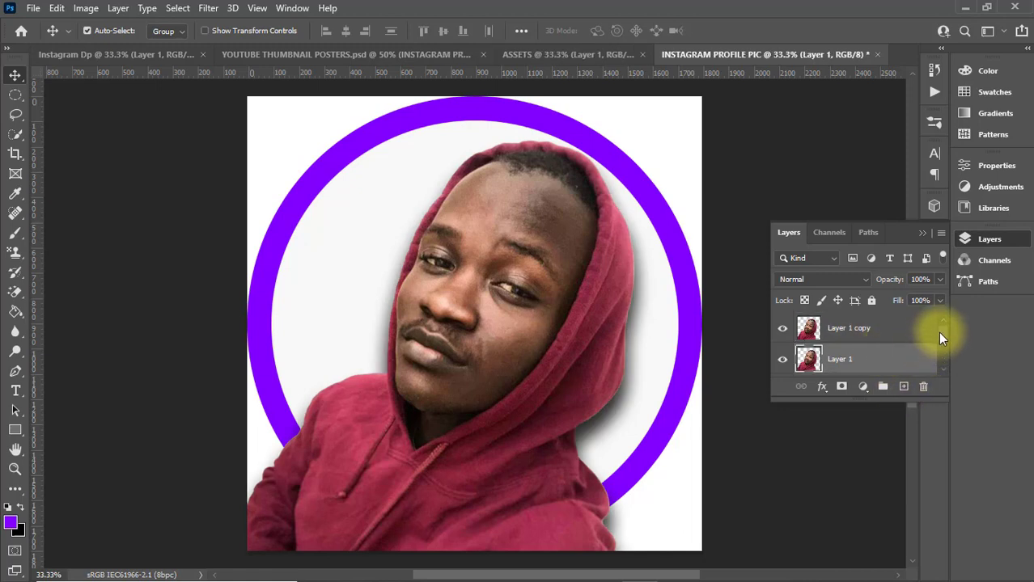
left_click_drag(940, 331, 890, 363)
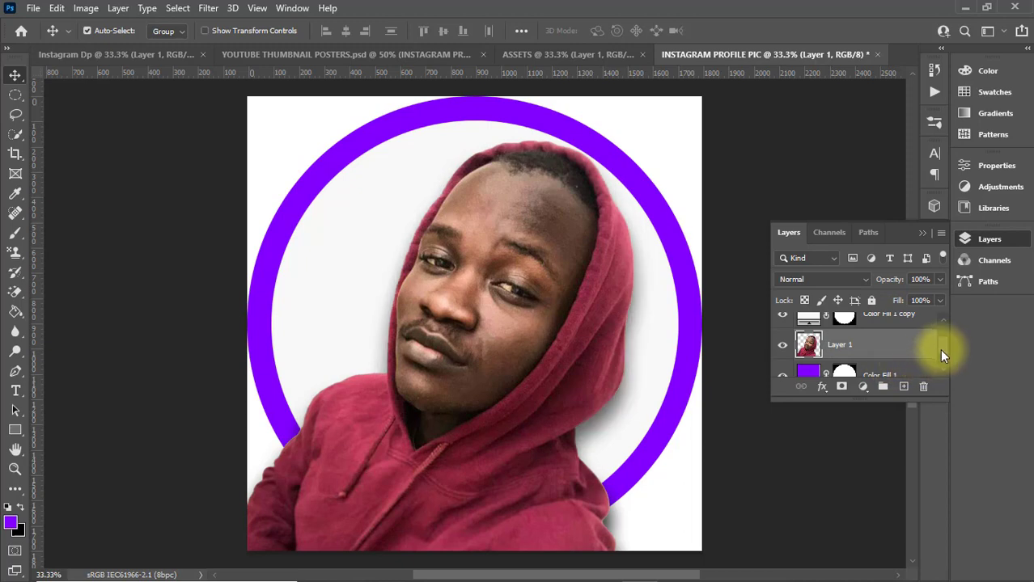
scroll(939, 349, "down", 1)
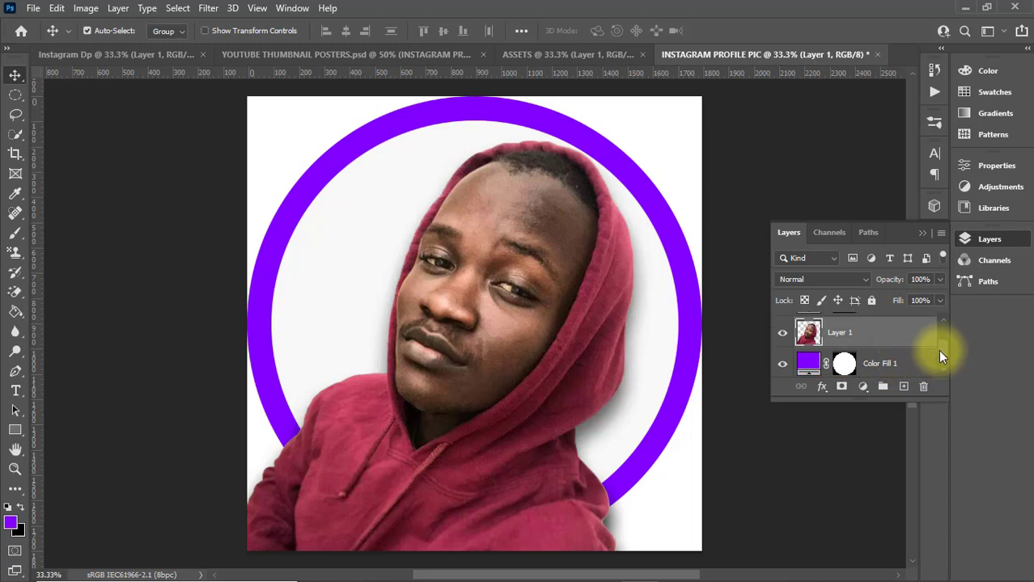
Clip the original portrait to the purple circle and the portrait copy to the off-white circle with clipping masks
right_click(883, 331)
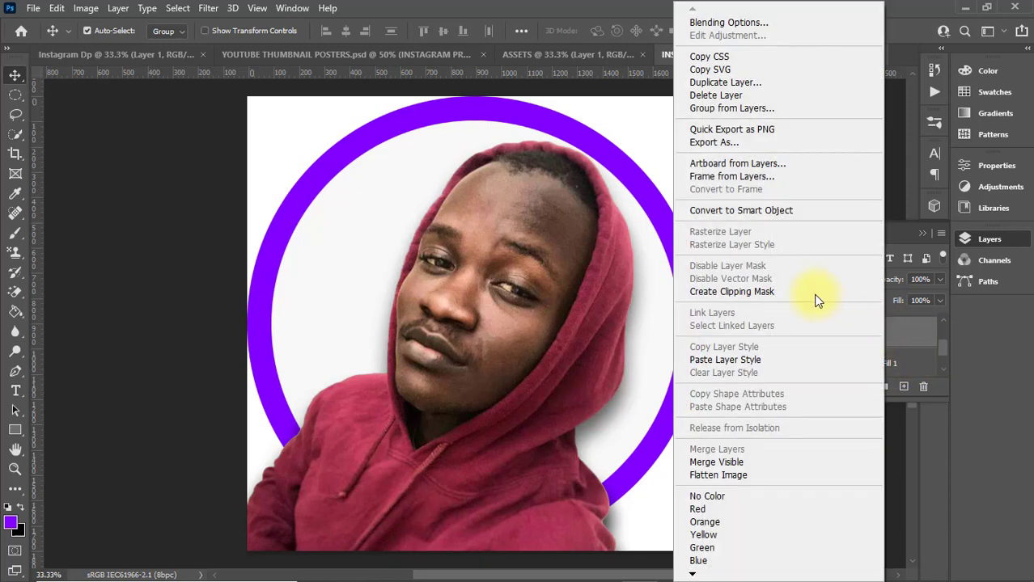
left_click(814, 296)
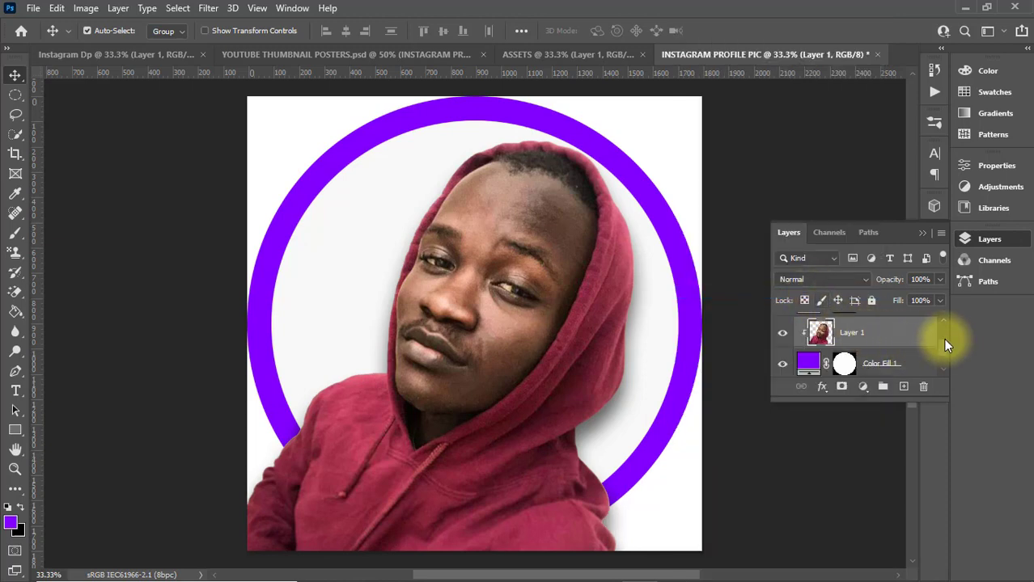
left_click_drag(944, 349, 942, 330)
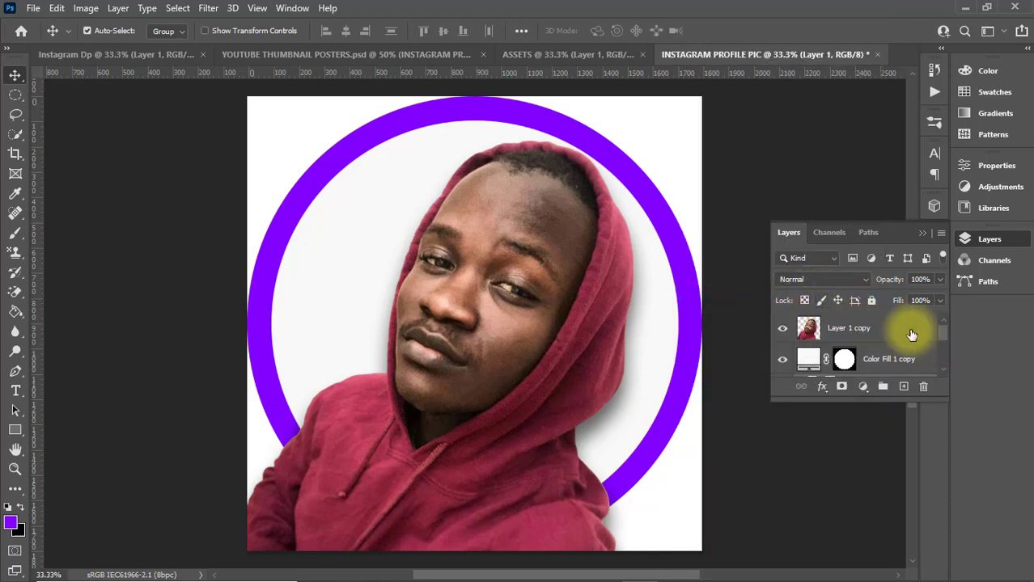
left_click(912, 333)
right_click(911, 334)
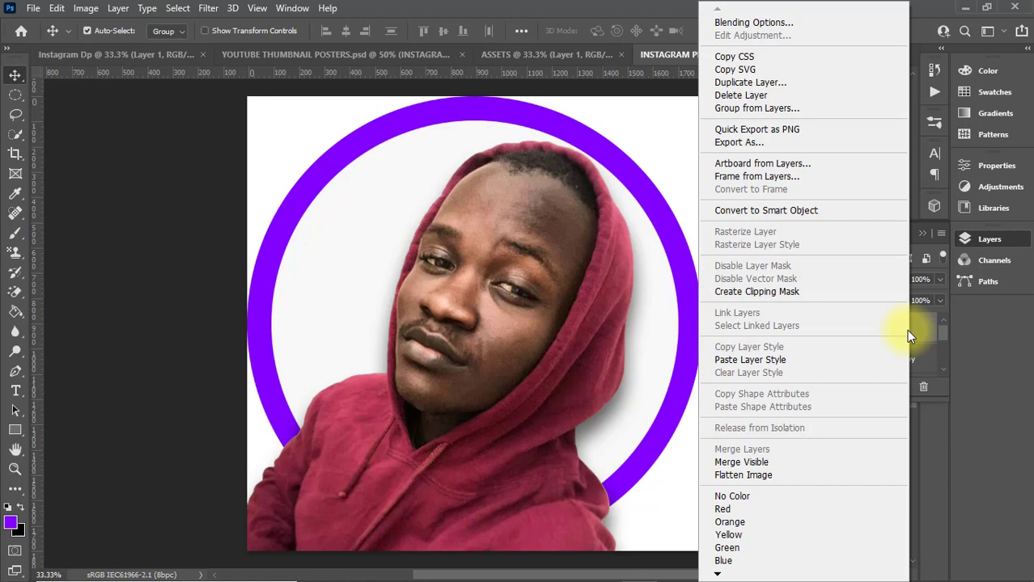
left_click(840, 294)
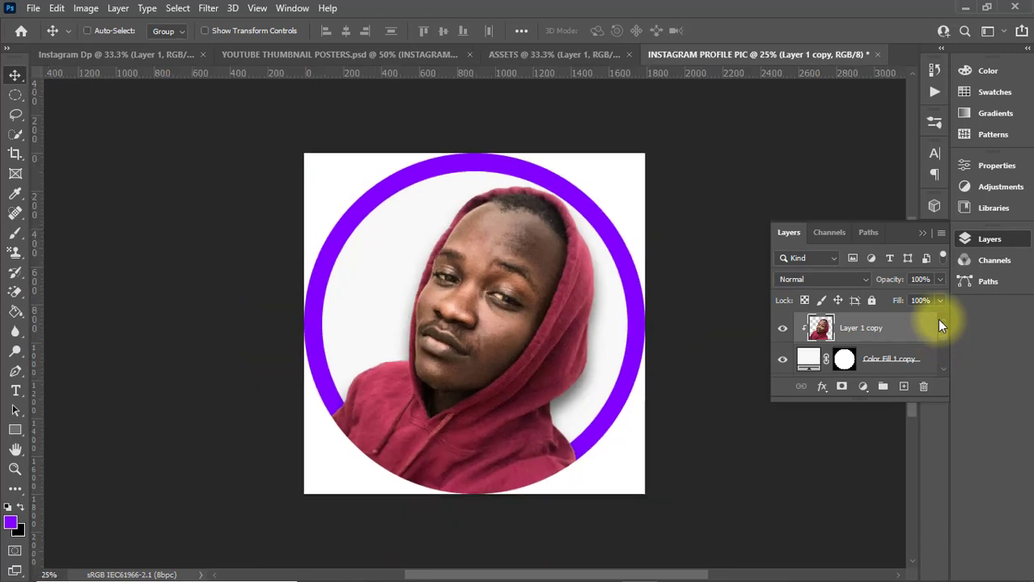
Hide the white Background layer so the area outside the circle is transparent
key("ctrl+0")
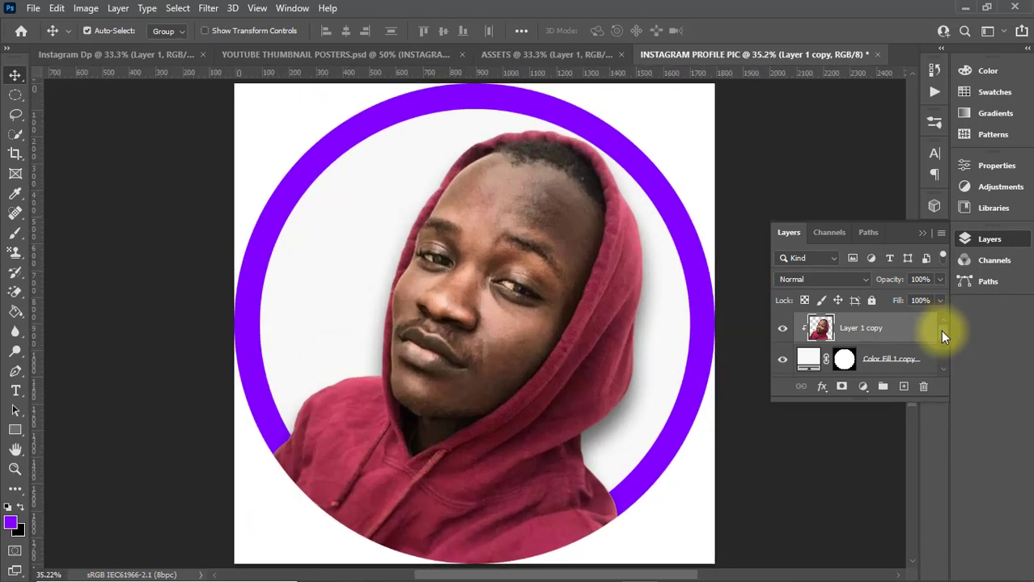
scroll(942, 331, "down", 4)
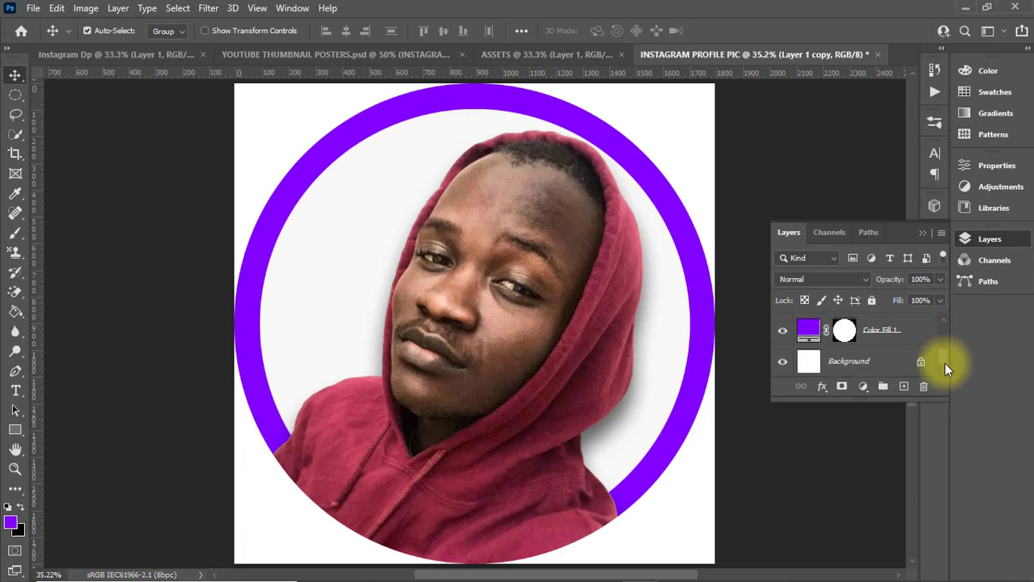
left_click(781, 366)
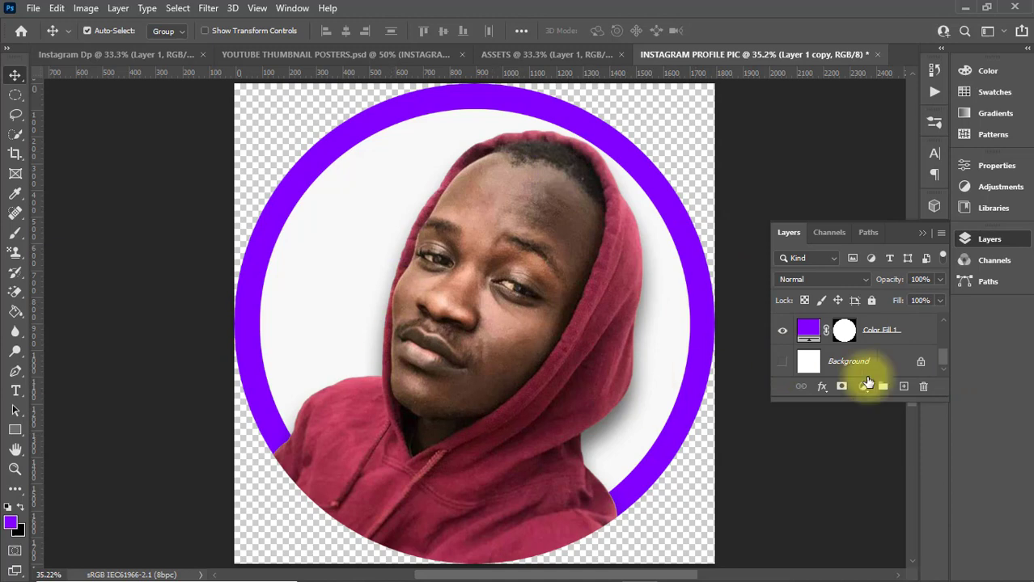
Group all the portrait and circle layers together, leaving out the Background layer
scroll(941, 344, "up", 4)
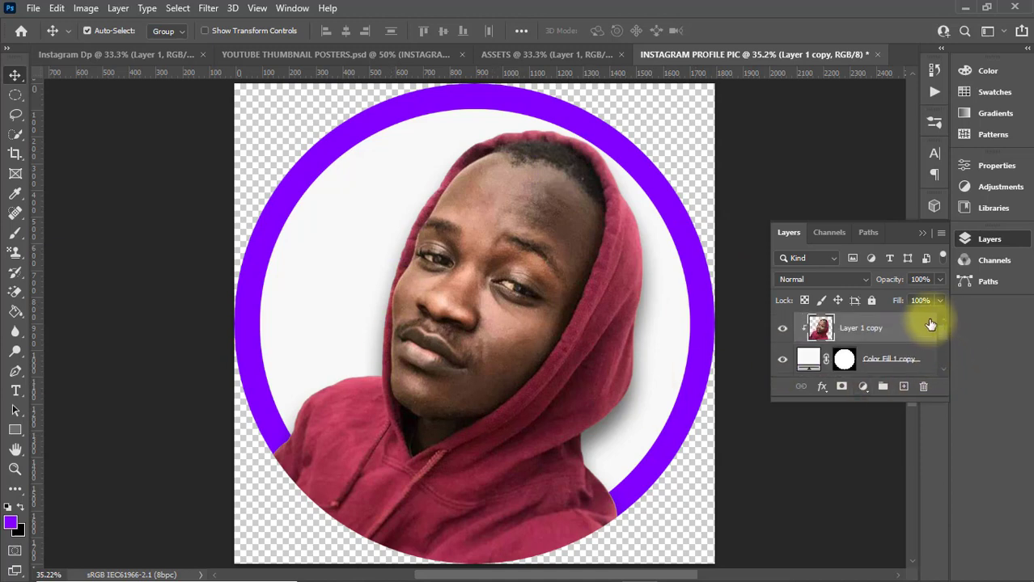
scroll(945, 331, "down", 3)
scroll(944, 347, "down", 2)
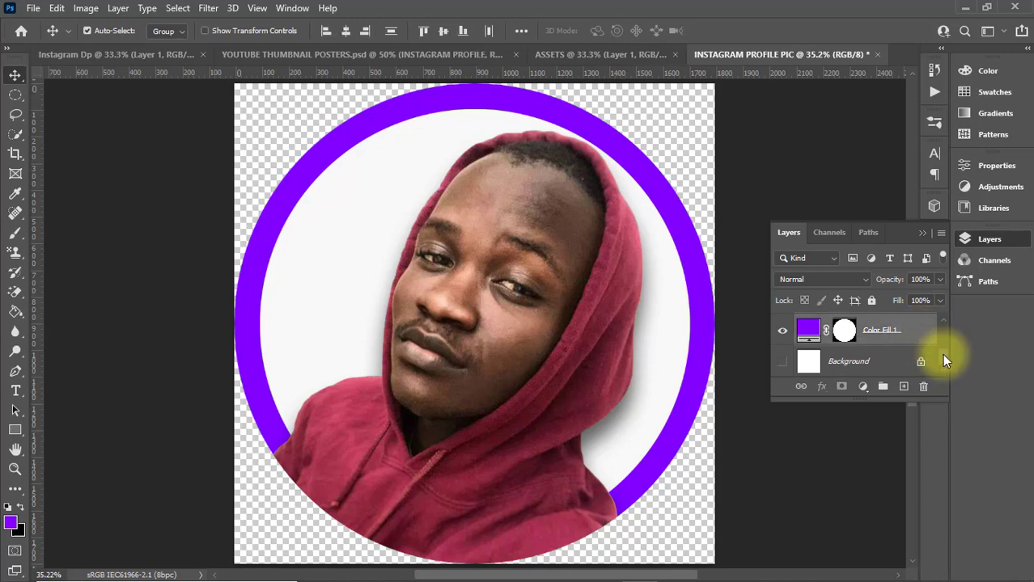
scroll(943, 354, "up", 5)
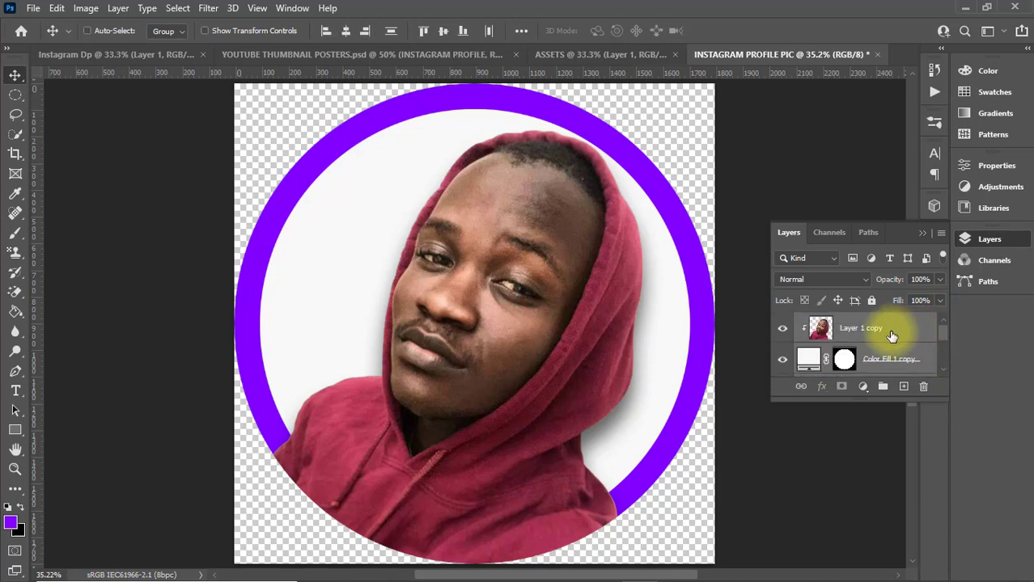
key("ctrl+g")
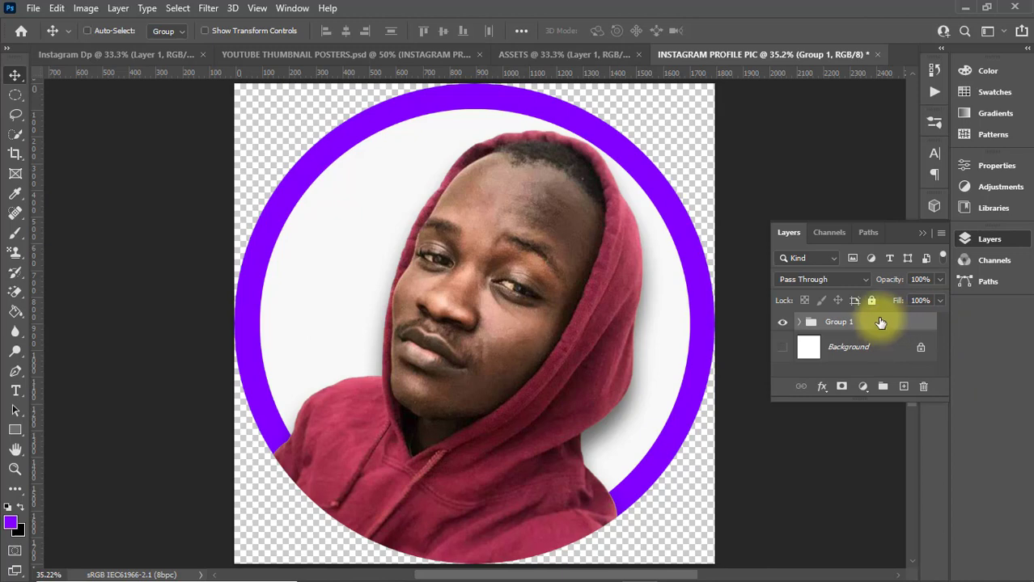
Stamp the visible artwork into a new merged layer above the group and convert that layer to a Smart Object
key("ctrl+shift+alt+e")
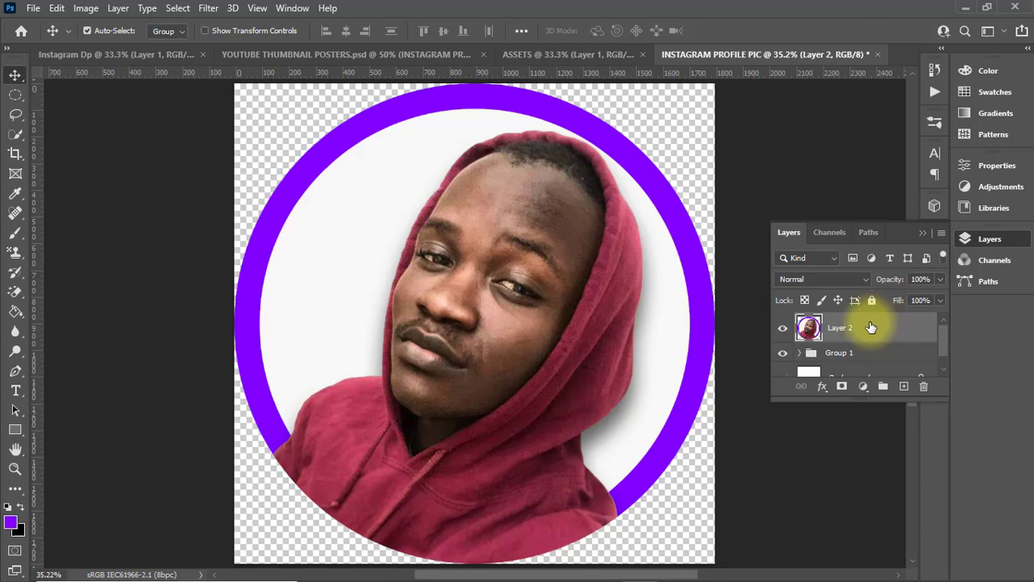
right_click(870, 327)
left_click(776, 216)
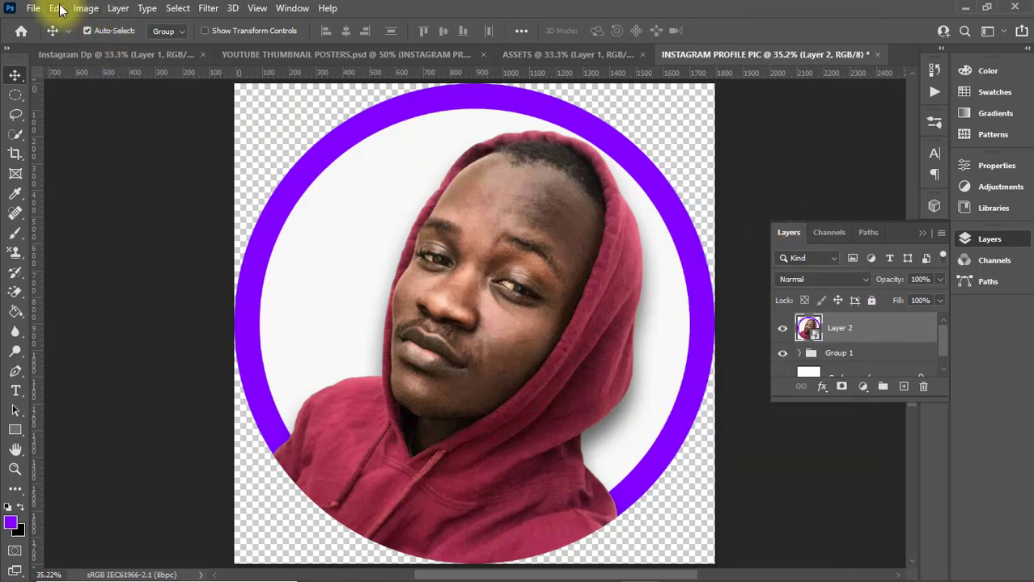
Apply a Vibrance adjustment to the merged Smart Object with Vibrance +40 and Saturation +20
left_click(86, 8)
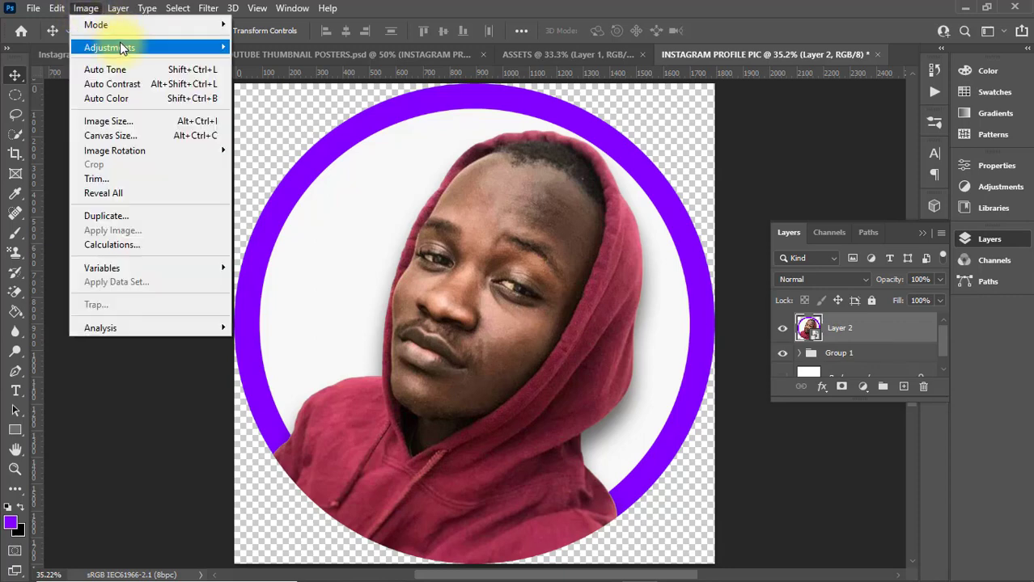
mouse_move(120, 47)
left_click(297, 116)
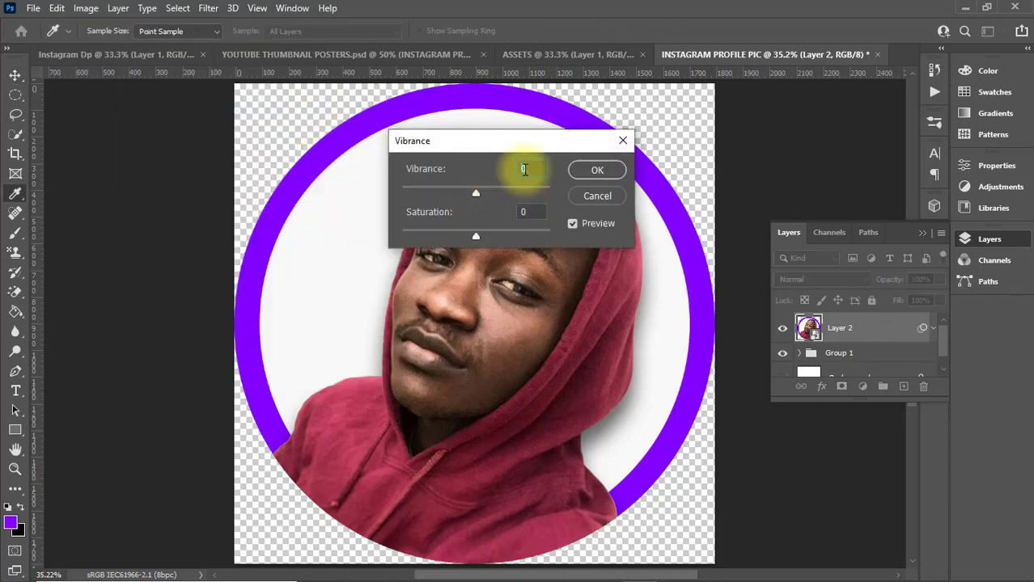
type("40")
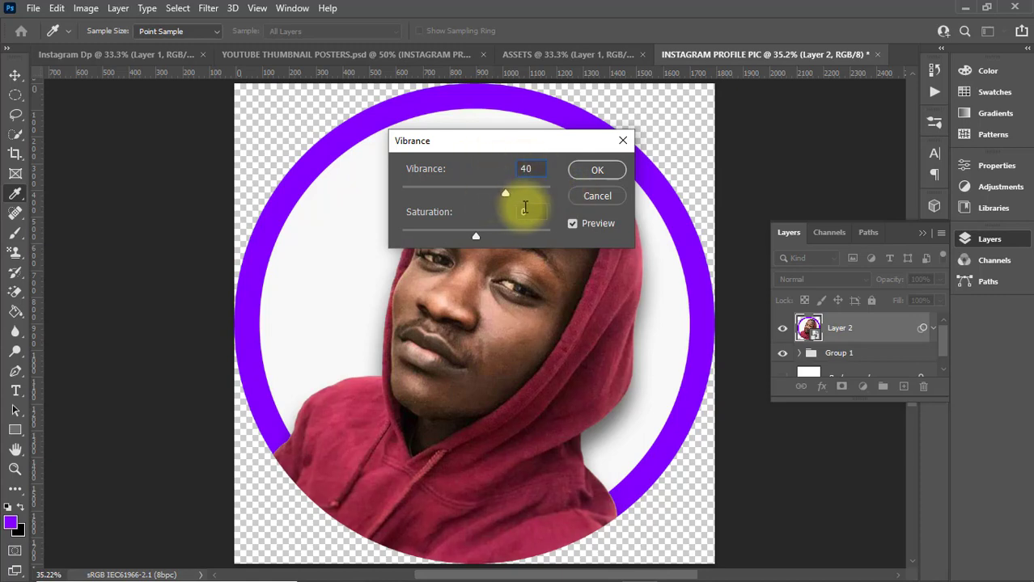
left_click(525, 209)
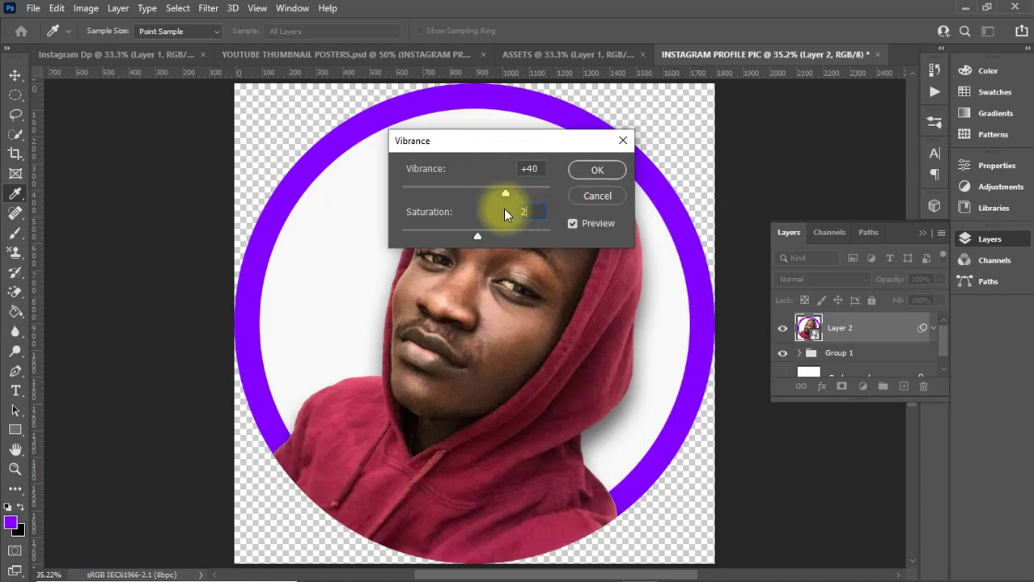
type("20")
key("Return")
key("v")
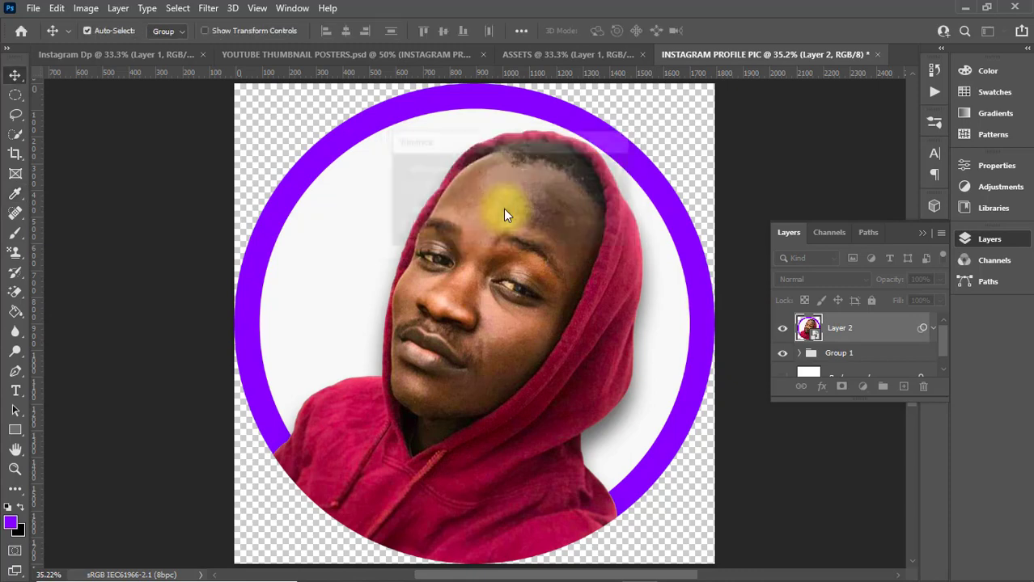
Apply an Exposure adjustment to the merged Smart Object with Exposure +0.23, Offset +0.0059 and Gamma Correction 0.93
left_click(86, 10)
mouse_move(131, 48)
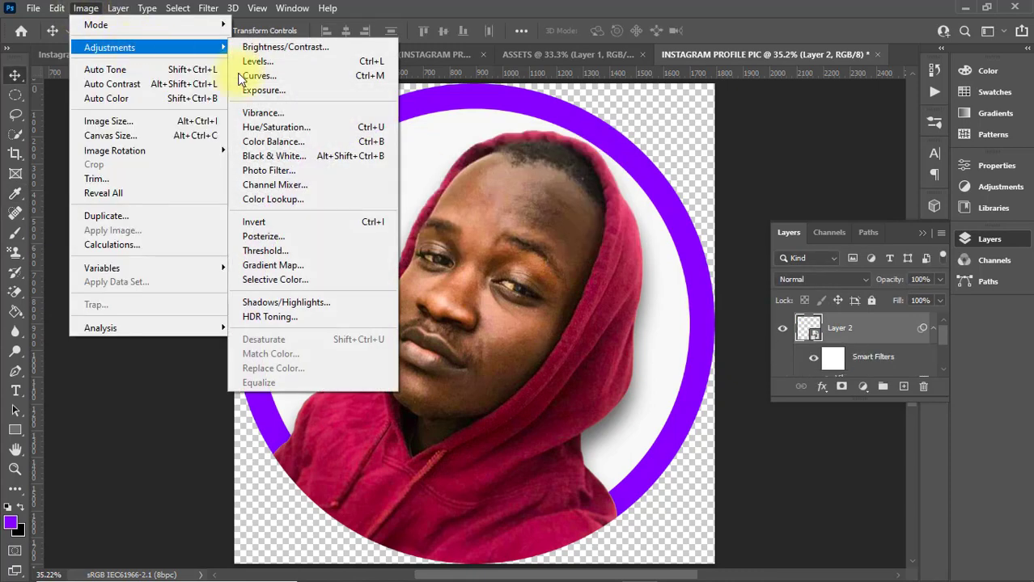
left_click(297, 94)
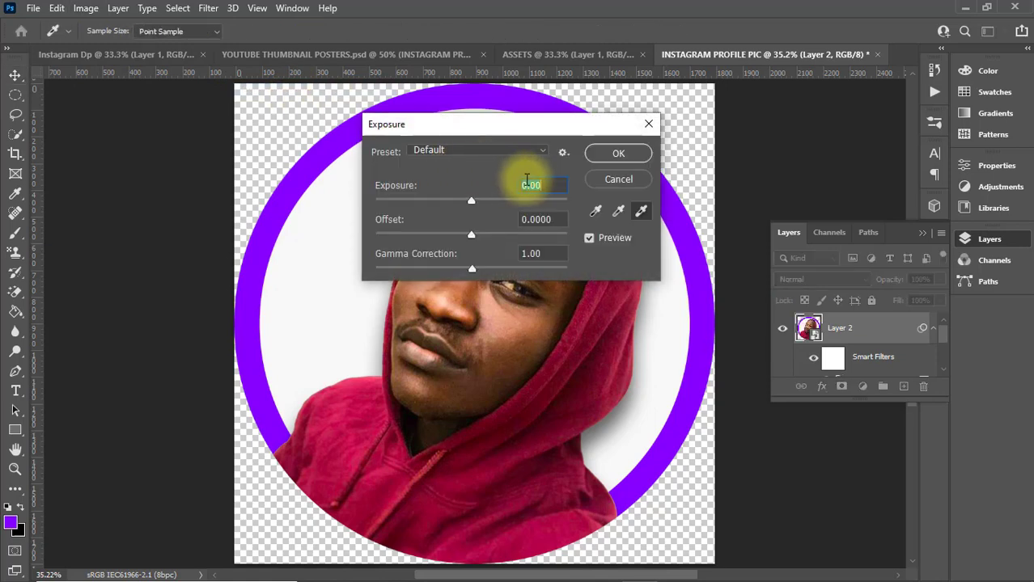
type("0.23")
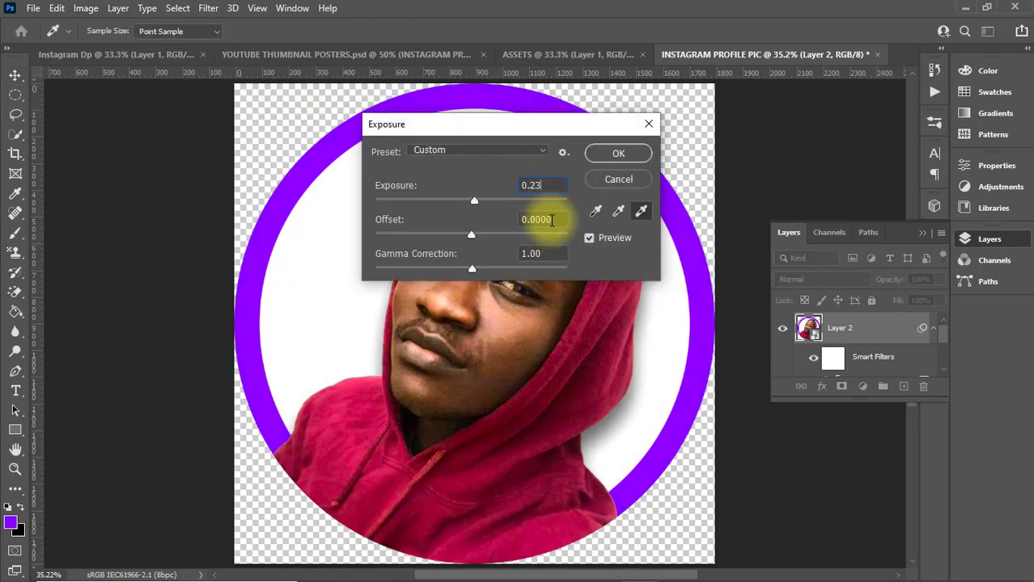
key("Tab")
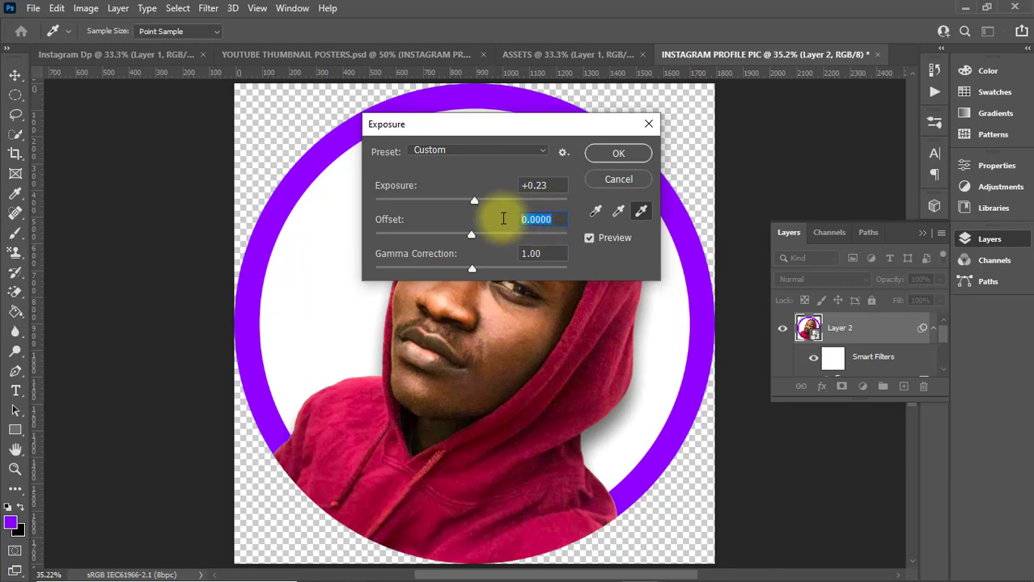
type("0.0059")
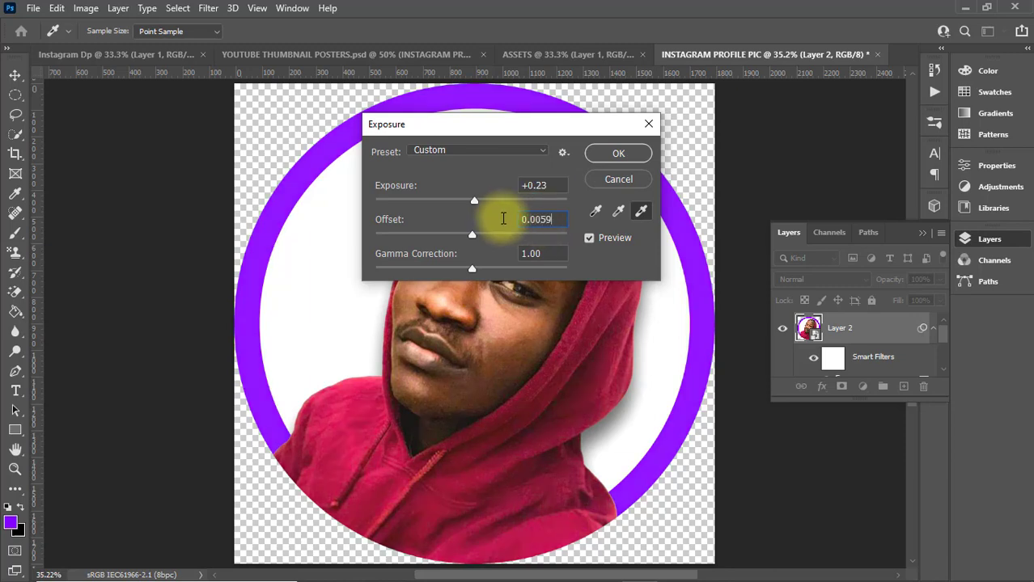
key("Tab")
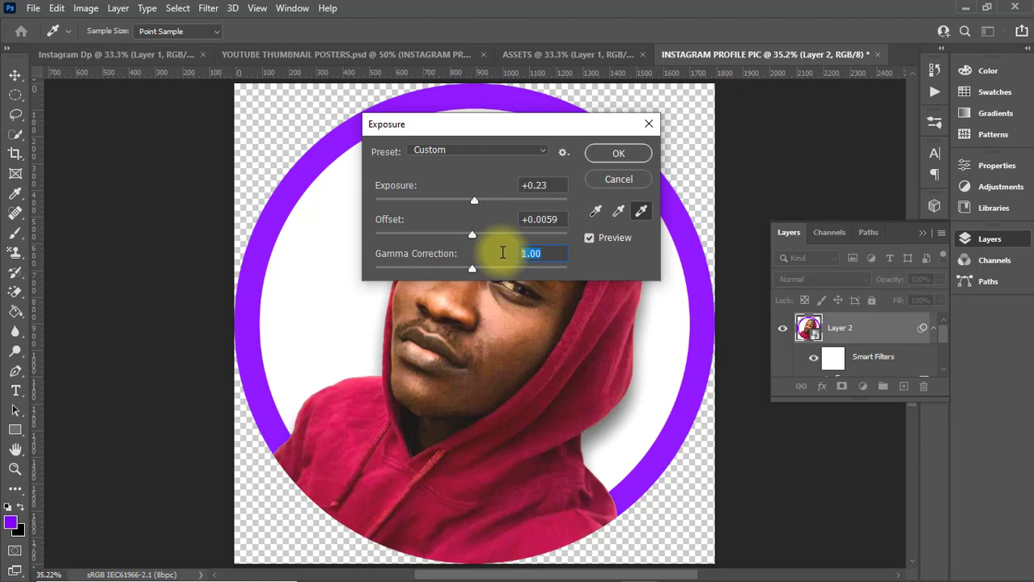
type("0.93")
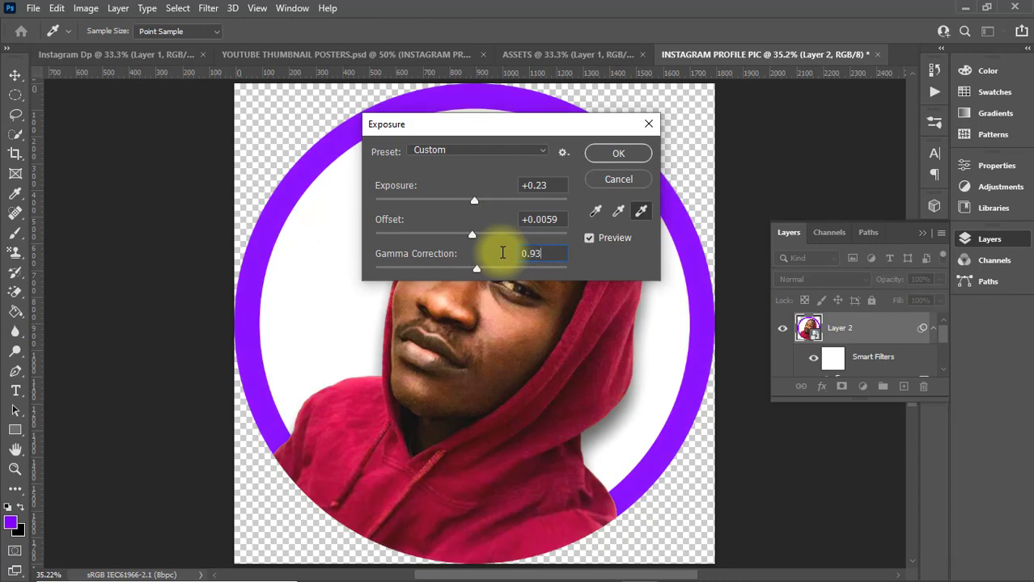
key("Return")
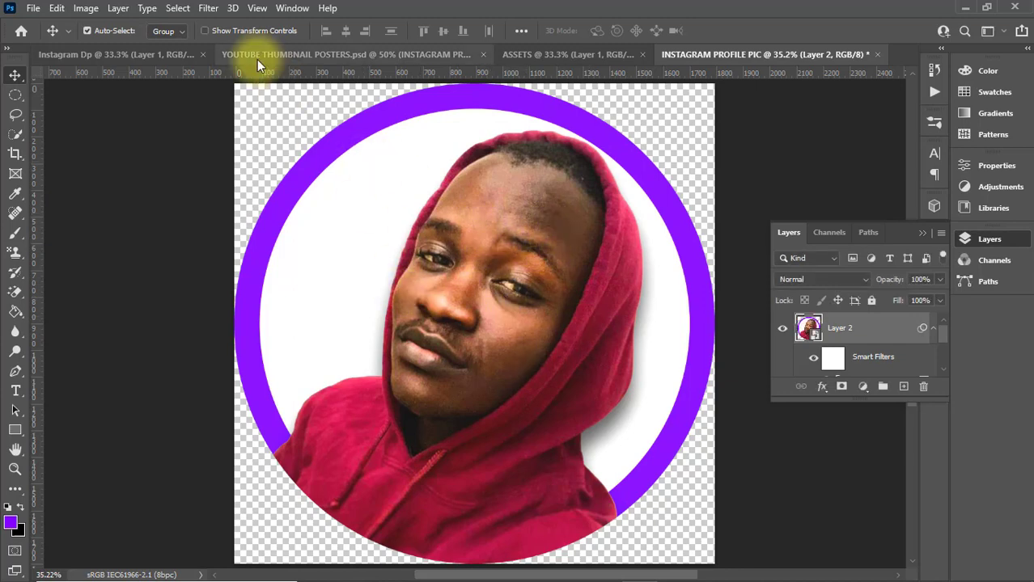
Start a Camera Raw Filter on the merged Smart Object and set Texture to +11, Clarity to +25 and Dehaze to +8
left_click(208, 8)
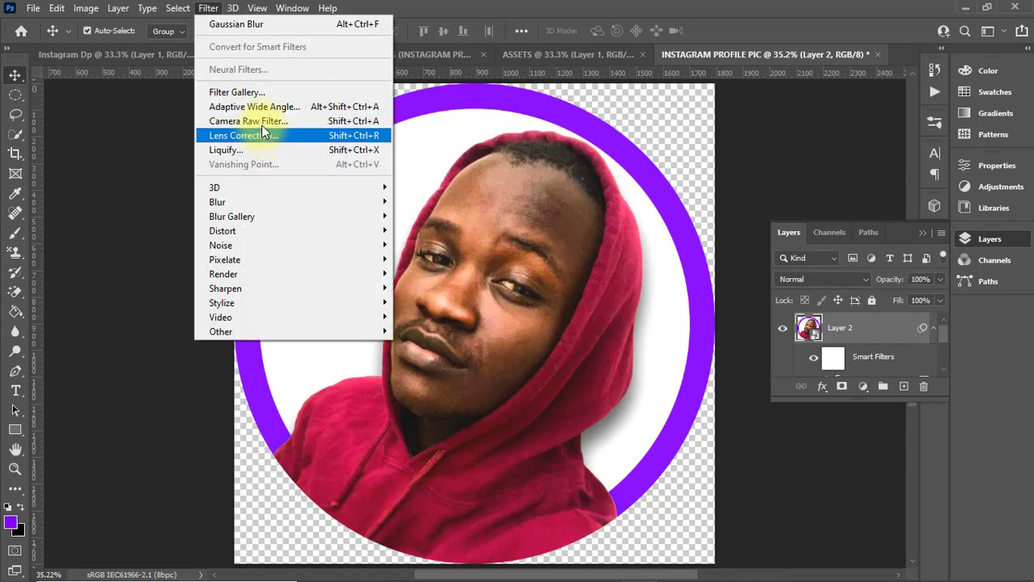
left_click(260, 129)
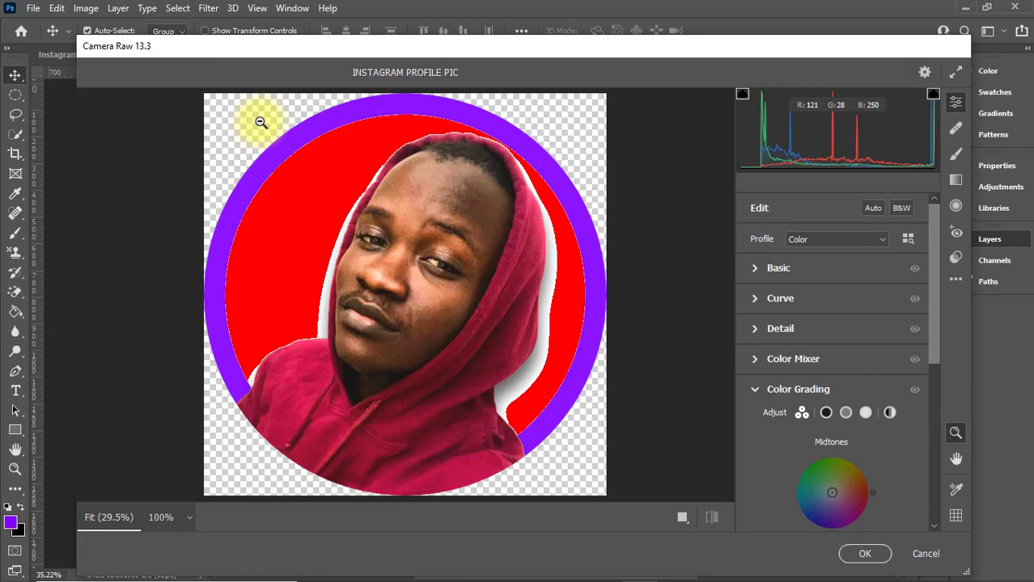
left_click(368, 147)
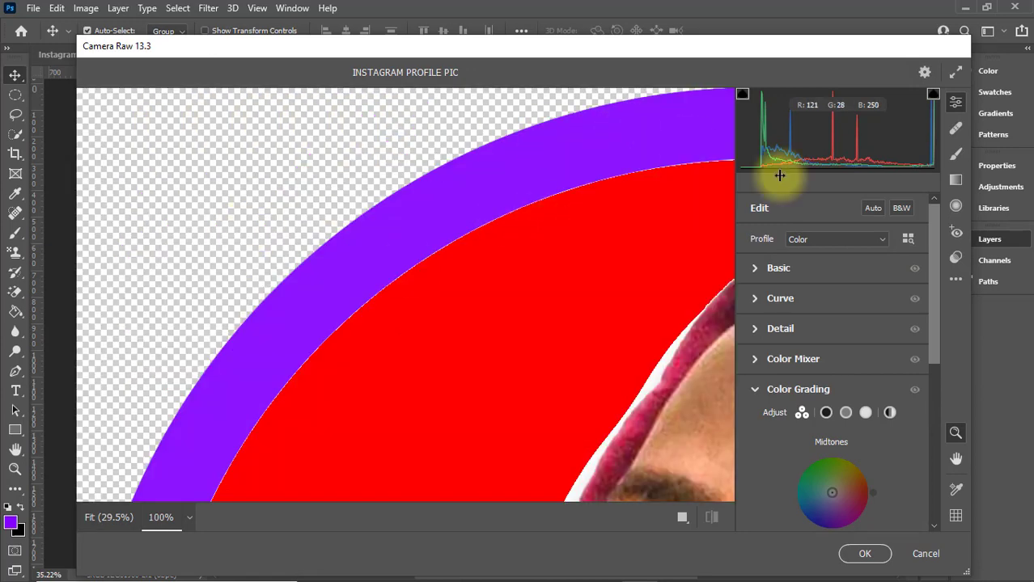
left_click(757, 267)
scroll(858, 411, "down", 2)
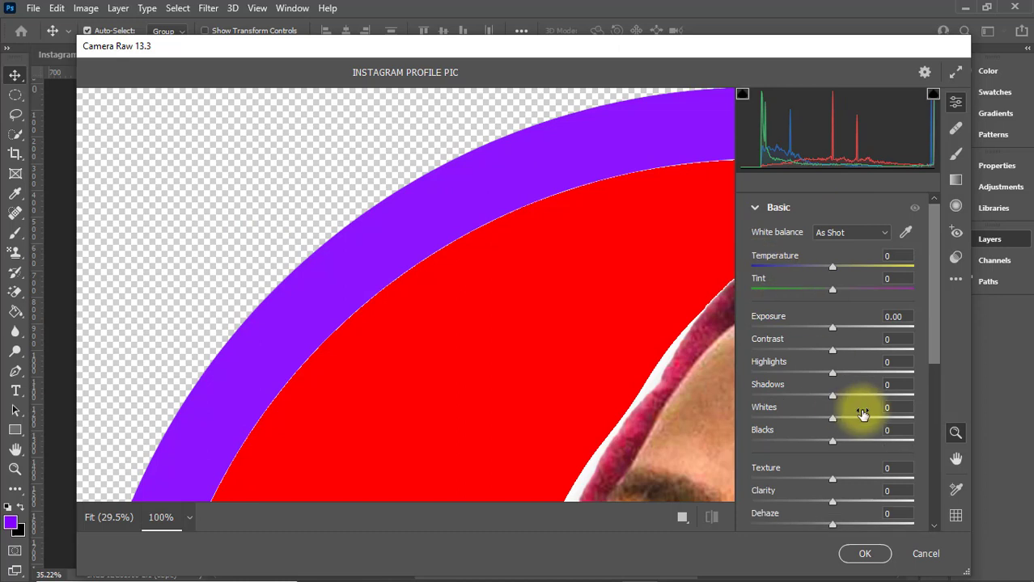
left_click(903, 468)
type("11")
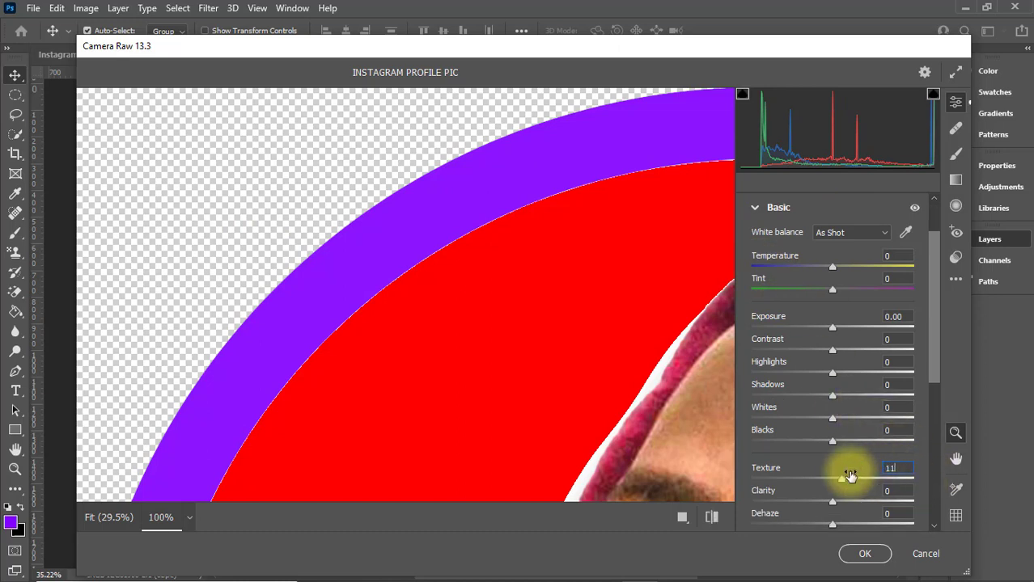
left_click(888, 490)
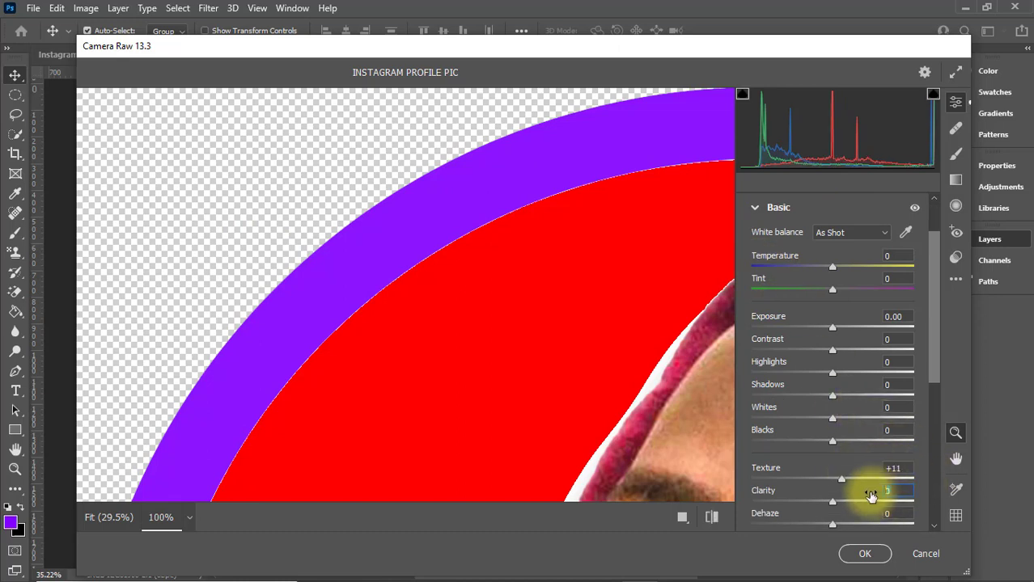
type("3")
key("BackSpace")
type("25")
scroll(930, 367, "down", 1)
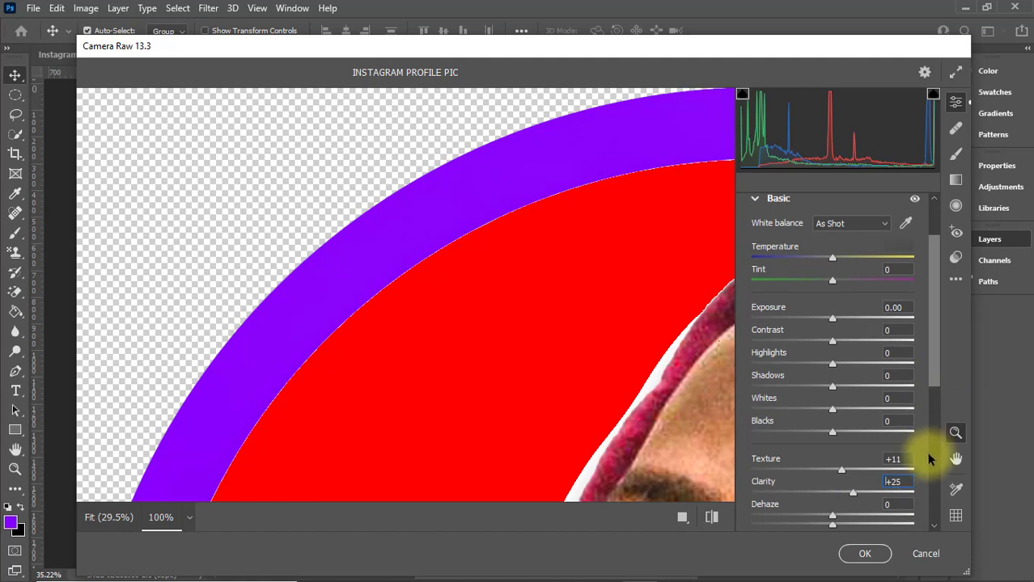
scroll(929, 459, "down", 5)
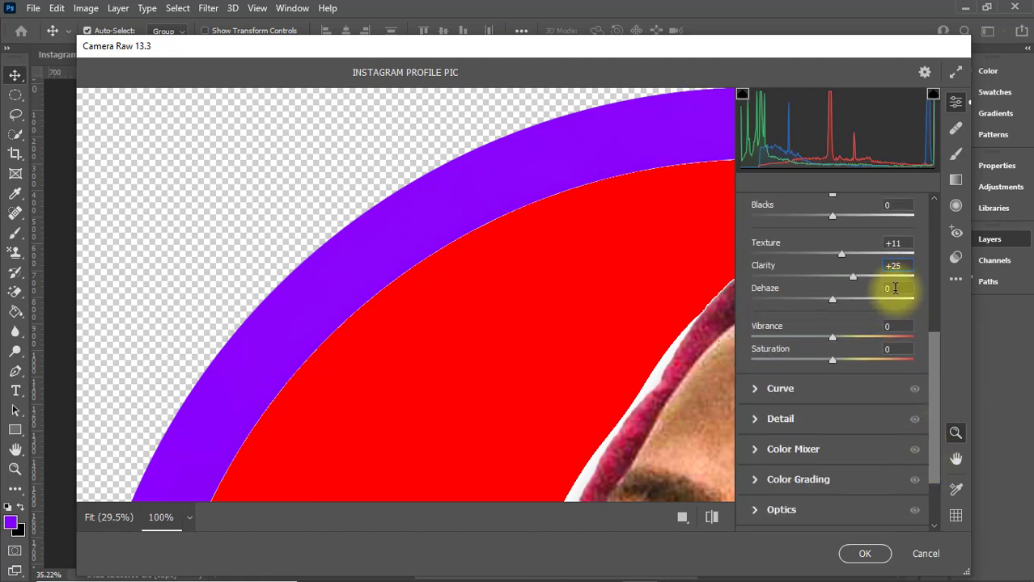
left_click(895, 288)
type("8")
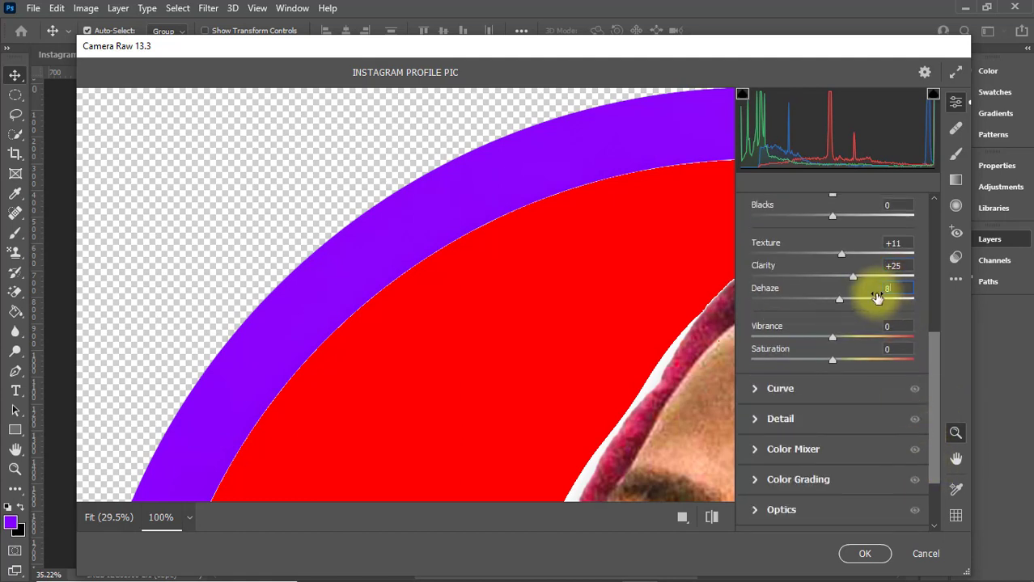
Lower the Color Grading luminance to about -31 for midtones, -26 for shadows and -24 for highlights, and apply the filter
scroll(930, 342, "down", 1)
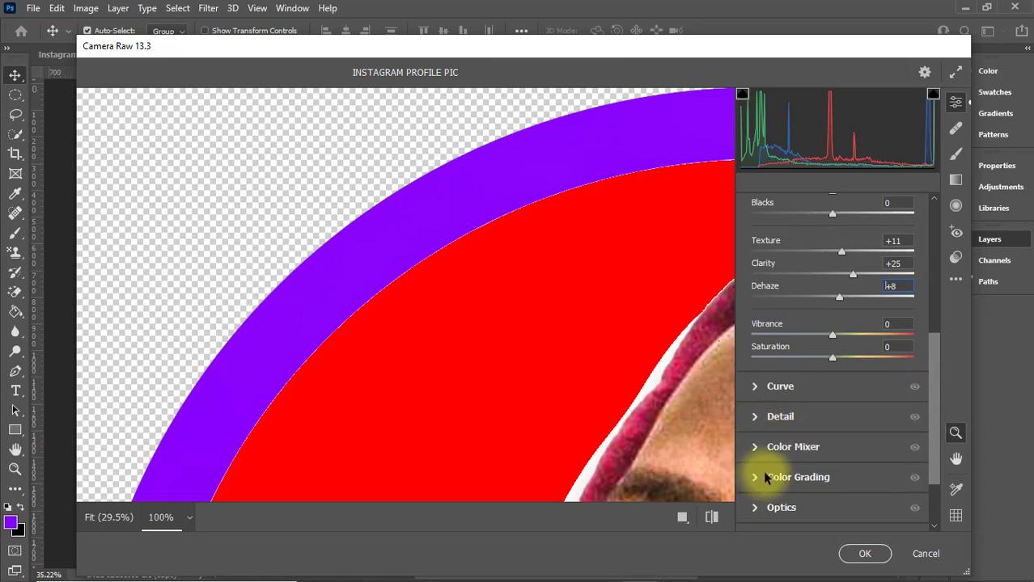
left_click(815, 475)
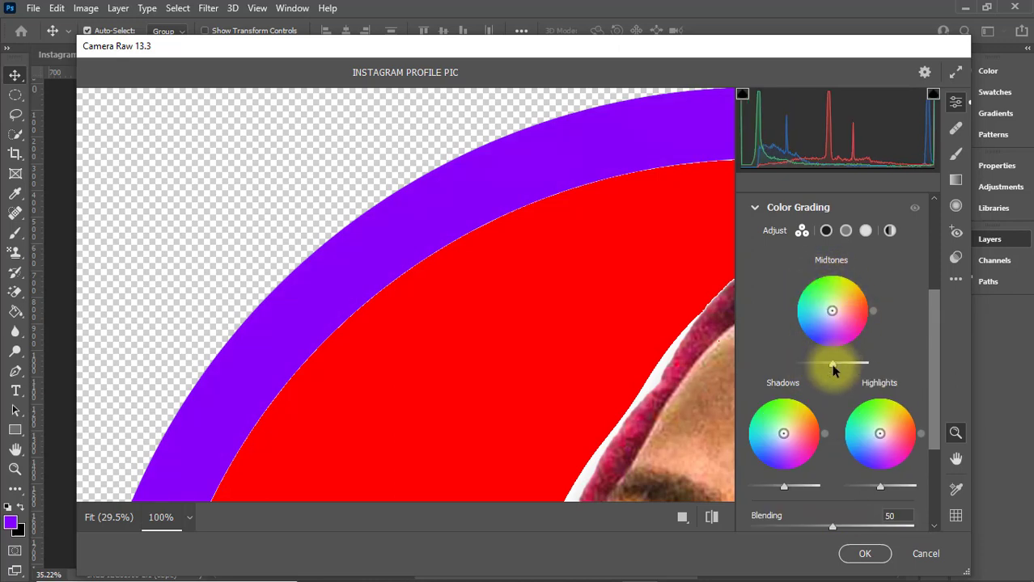
left_click_drag(833, 365, 820, 365)
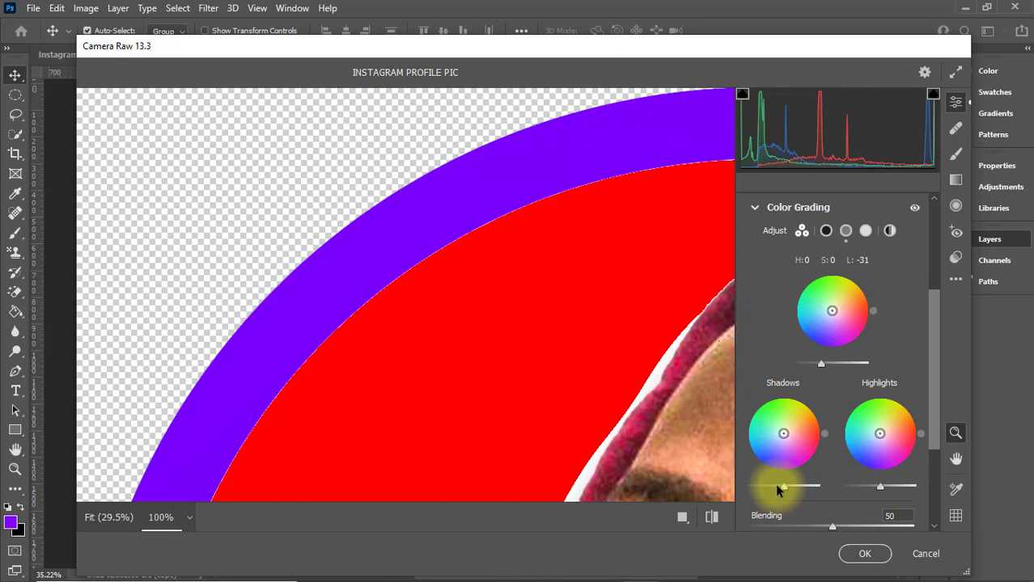
left_click_drag(779, 489, 772, 489)
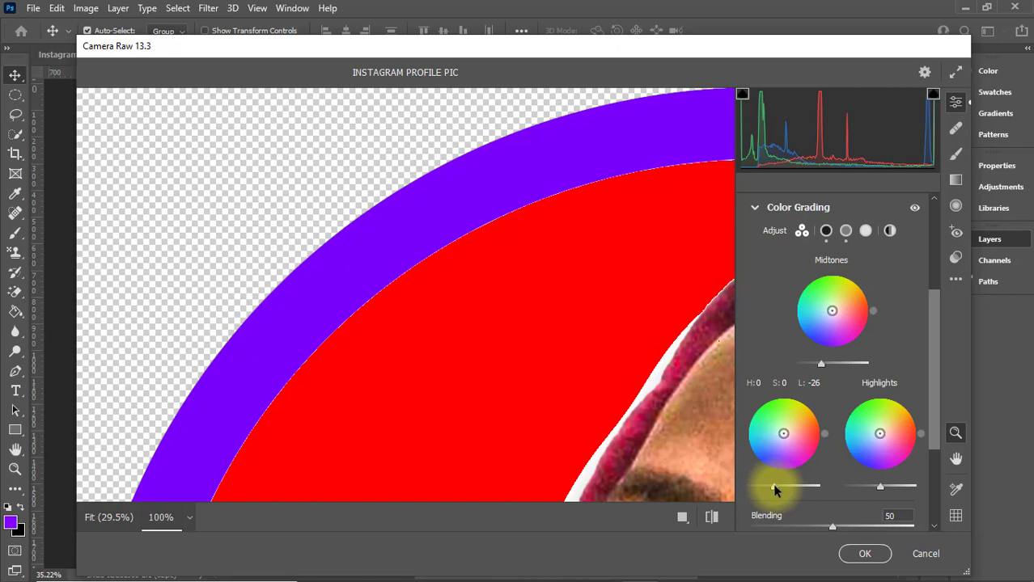
left_click_drag(877, 486, 868, 486)
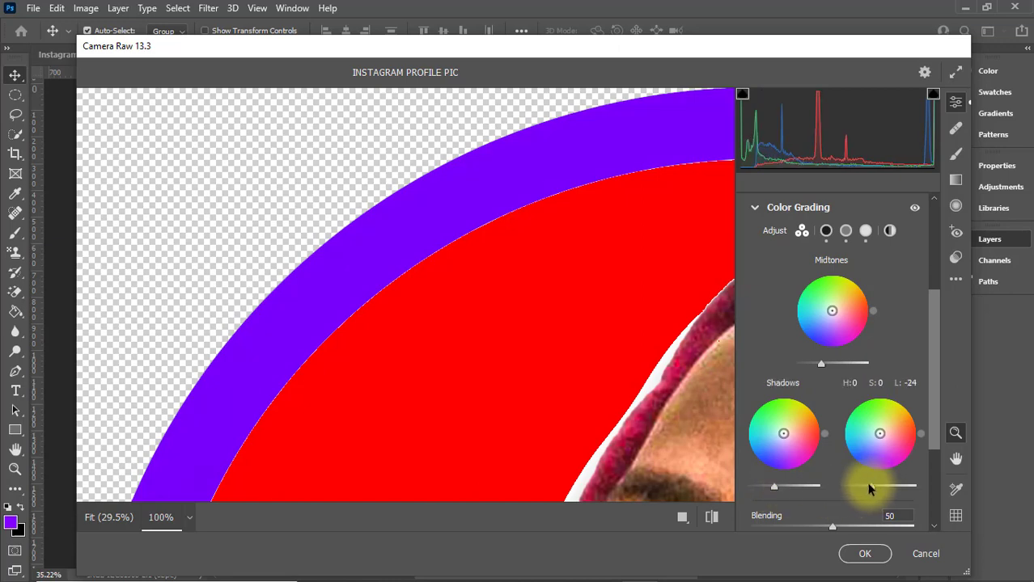
left_click(863, 554)
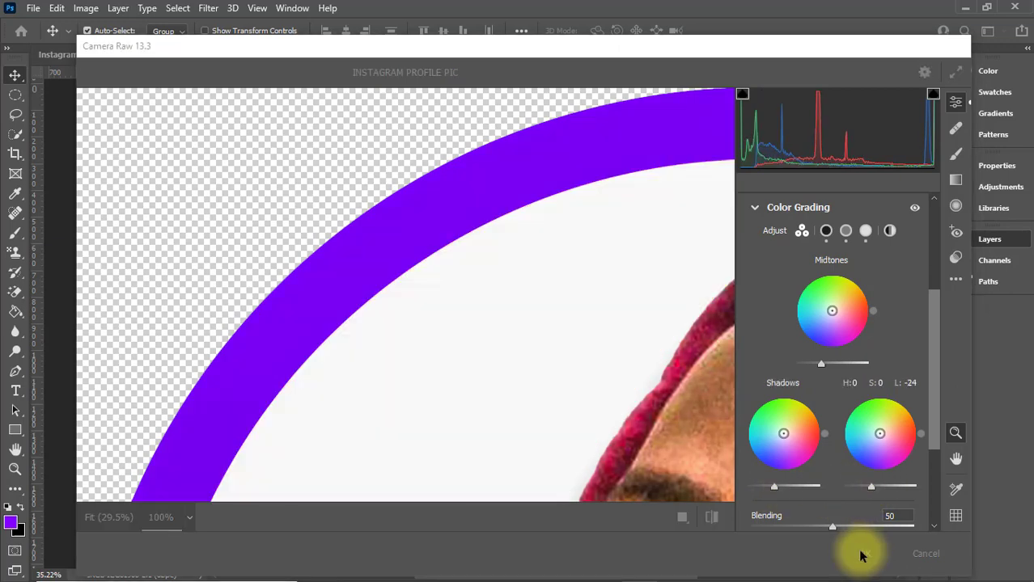